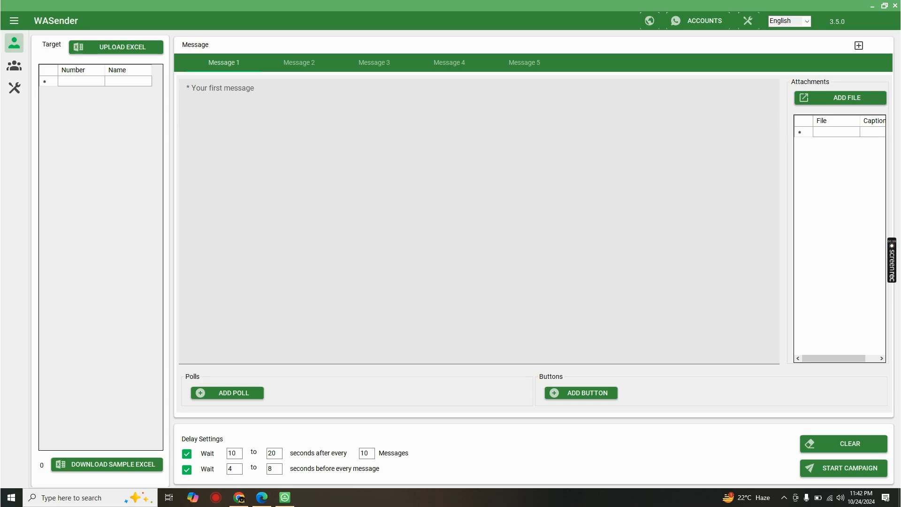
# Step: Open the Google Map Data Extractor tool, move its window aside and start it to bring up the search term window
pyautogui.click(14, 88)
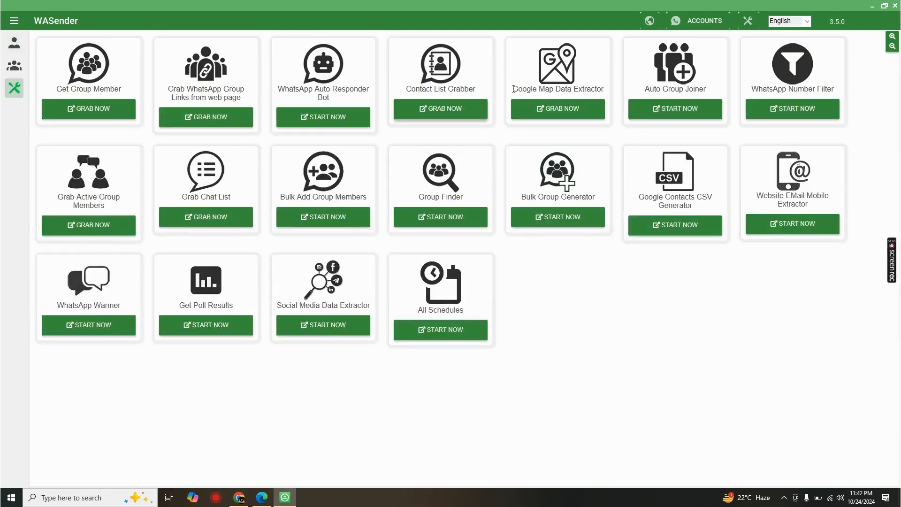
pyautogui.moveTo(512, 89); pyautogui.dragTo(599, 87)
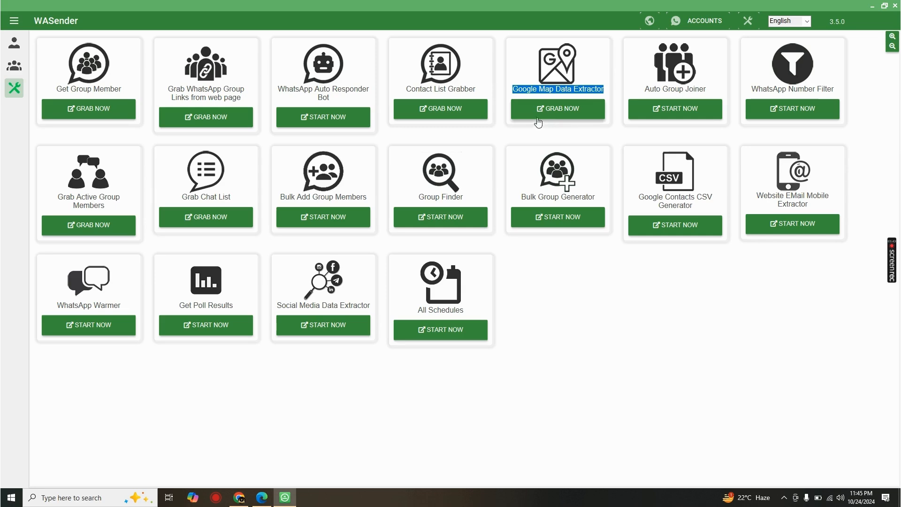
pyautogui.click(559, 113)
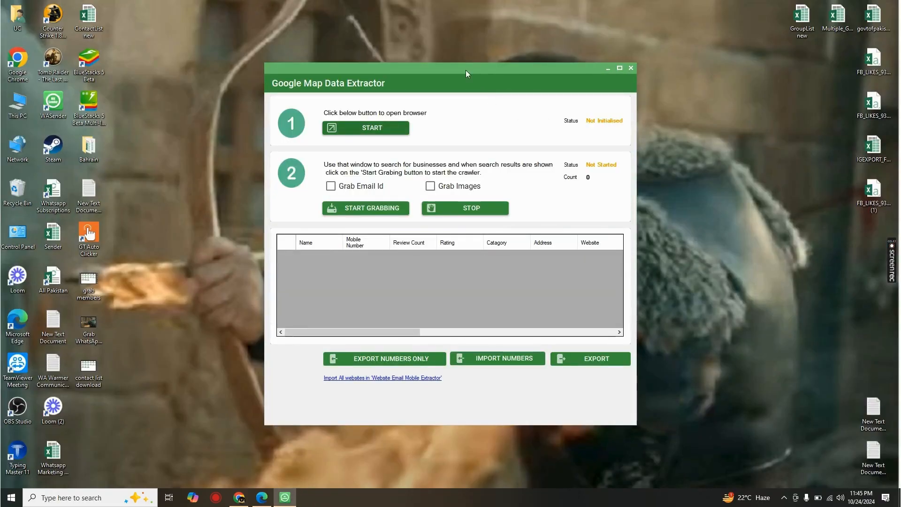
pyautogui.moveTo(455, 72); pyautogui.dragTo(613, 70)
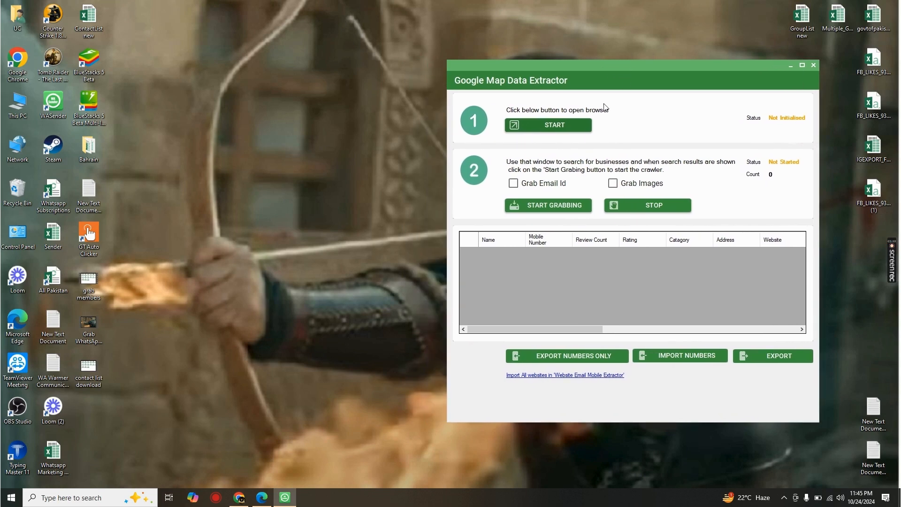
pyautogui.click(548, 126)
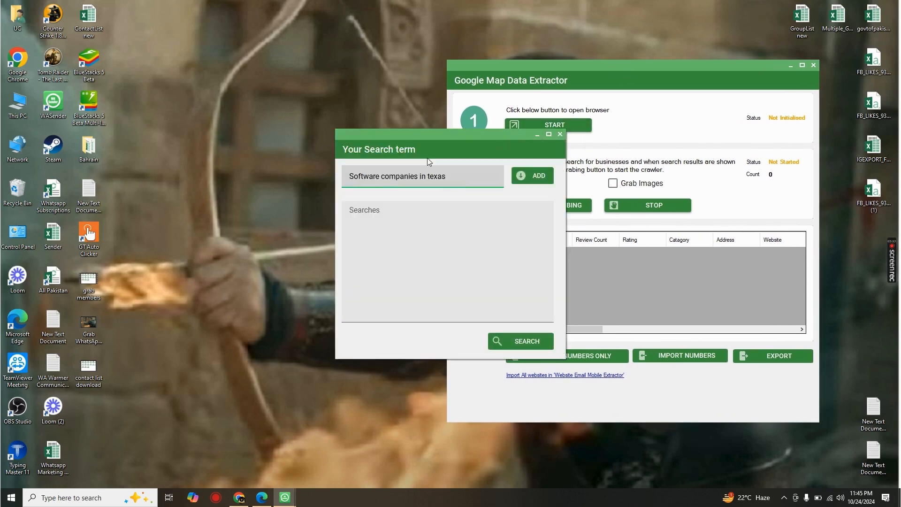
# Step: Highlight the sample search term and move the search term window over the extractor window
pyautogui.moveTo(462, 178); pyautogui.dragTo(360, 178)
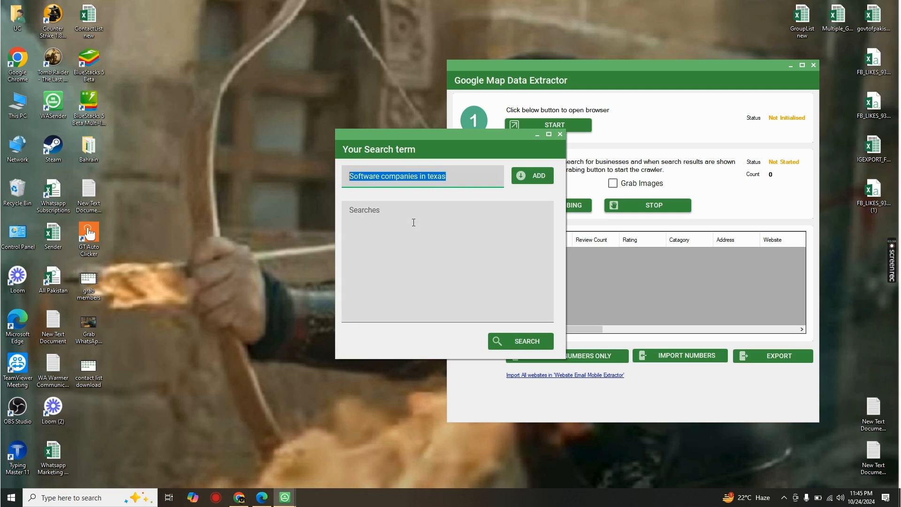
pyautogui.click(457, 176)
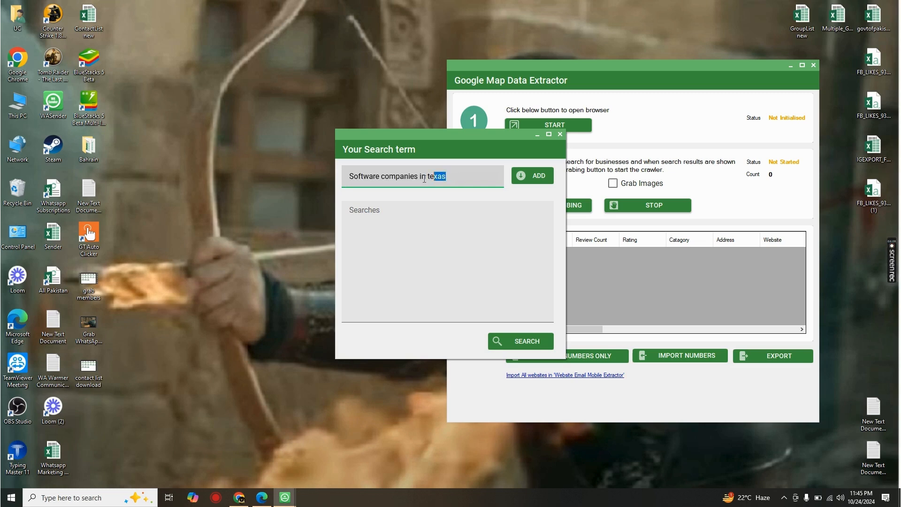
pyautogui.moveTo(443, 178); pyautogui.dragTo(340, 178)
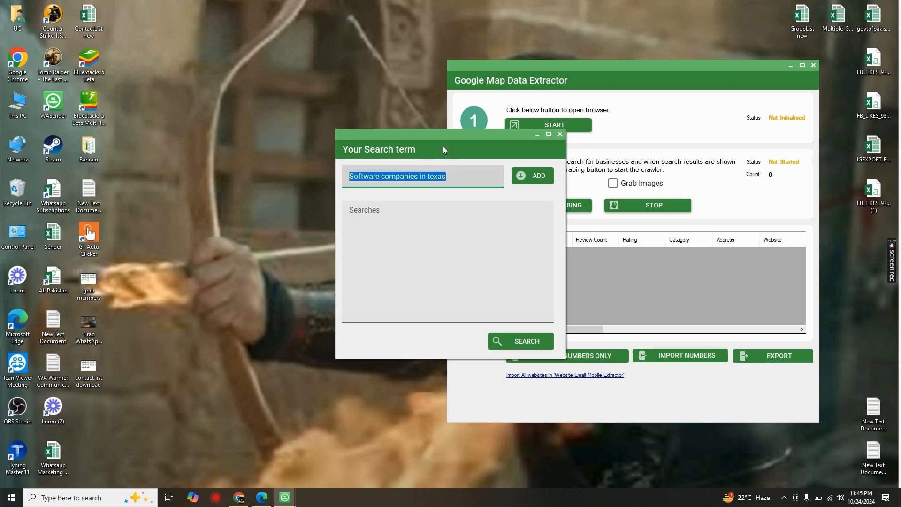
pyautogui.moveTo(443, 149); pyautogui.dragTo(523, 159)
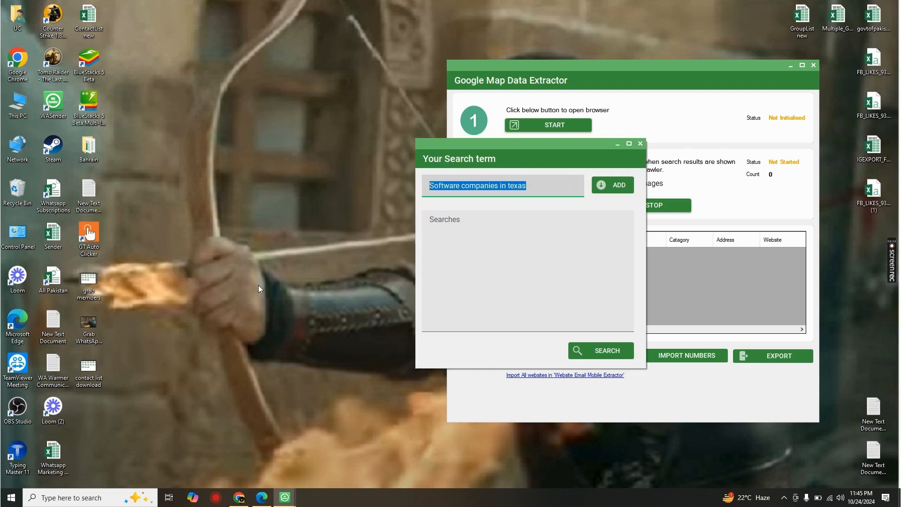
# Step: Switch to Chrome, search for "google keyword planner tool" and open the sponsored Google Keyword Planner Tool result
pyautogui.click(239, 497)
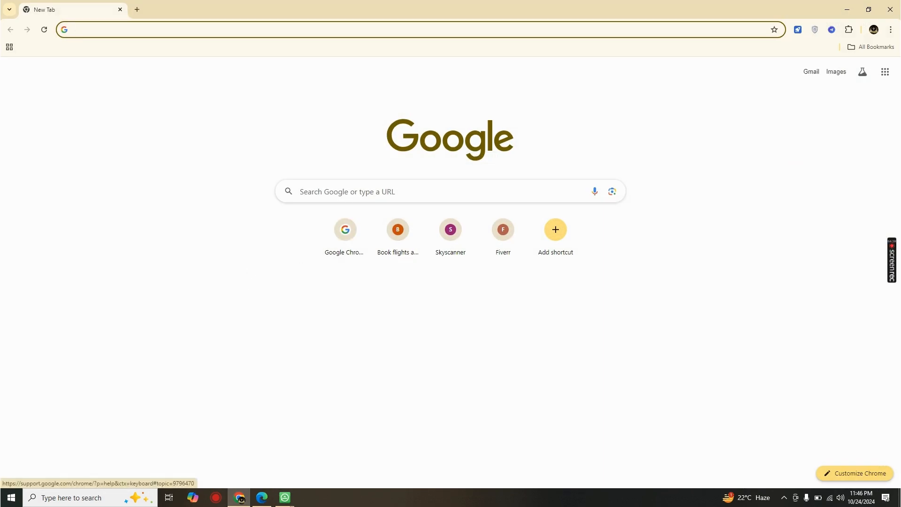
pyautogui.click(244, 30)
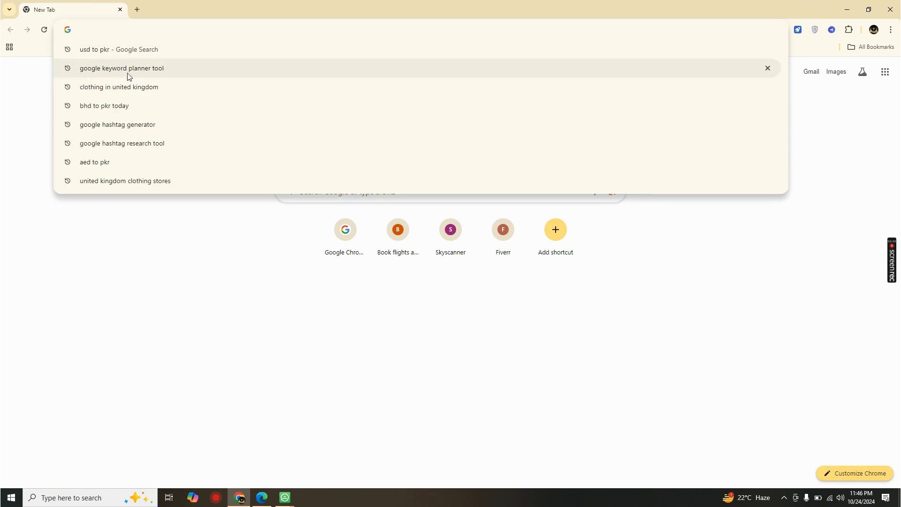
pyautogui.click(182, 69)
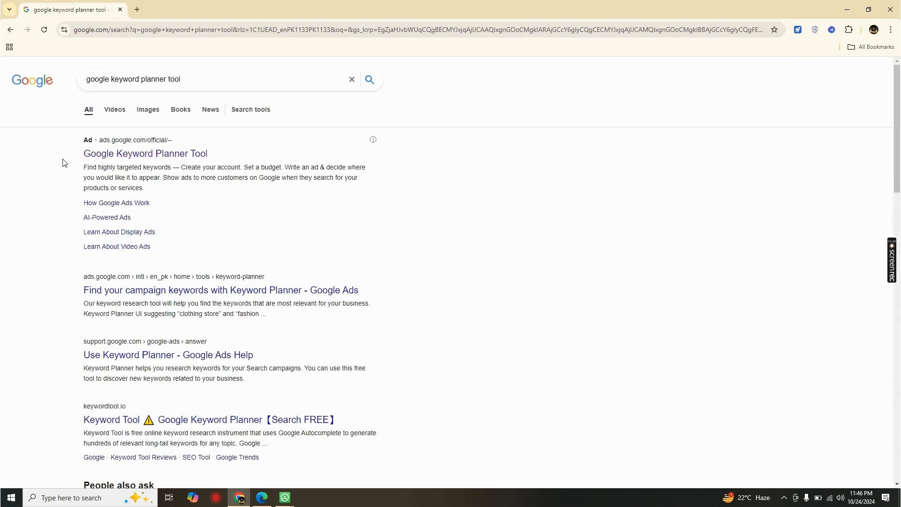
pyautogui.click(183, 155)
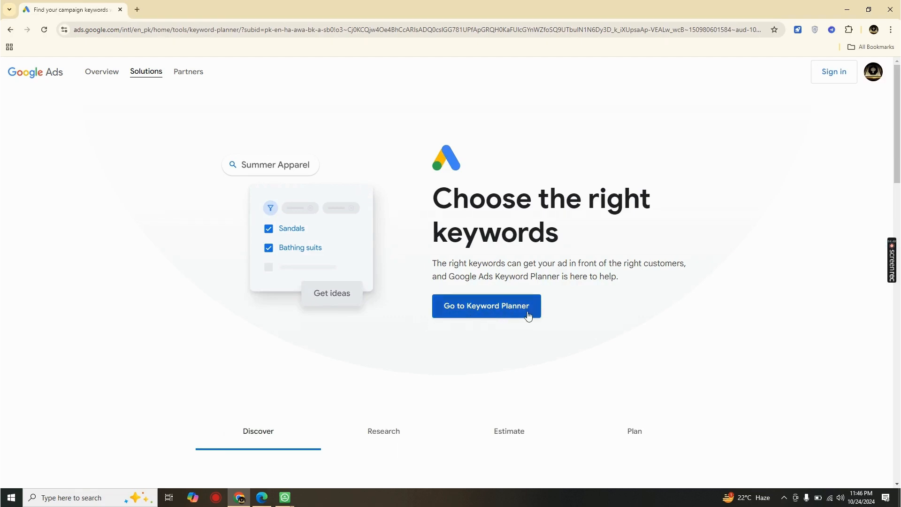
# Step: Go to Keyword Planner with the last listed Google Ads account and proceed past the unsupported browser page
pyautogui.click(489, 311)
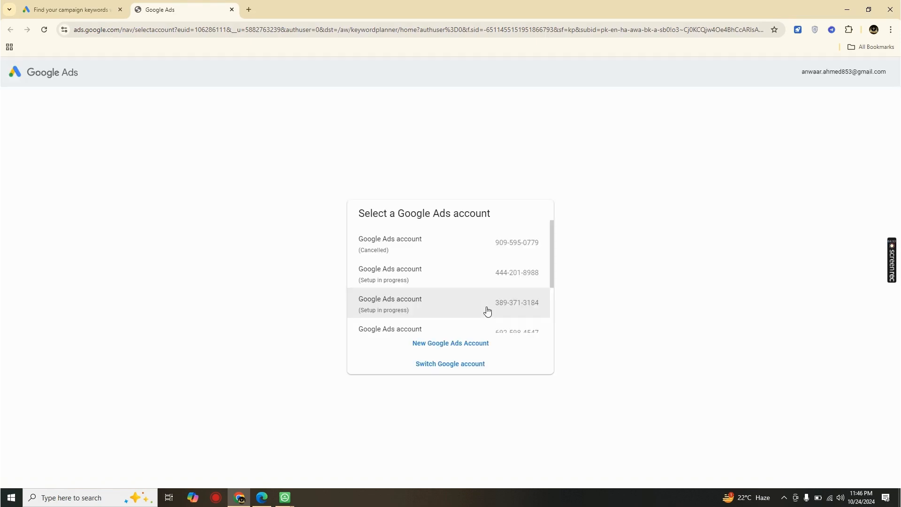
pyautogui.scroll(-2, 463, 275)
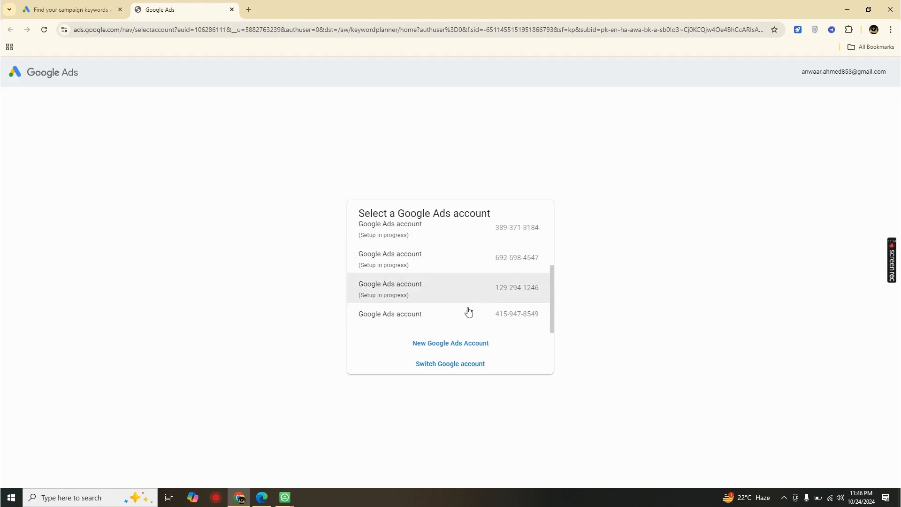
pyautogui.click(432, 322)
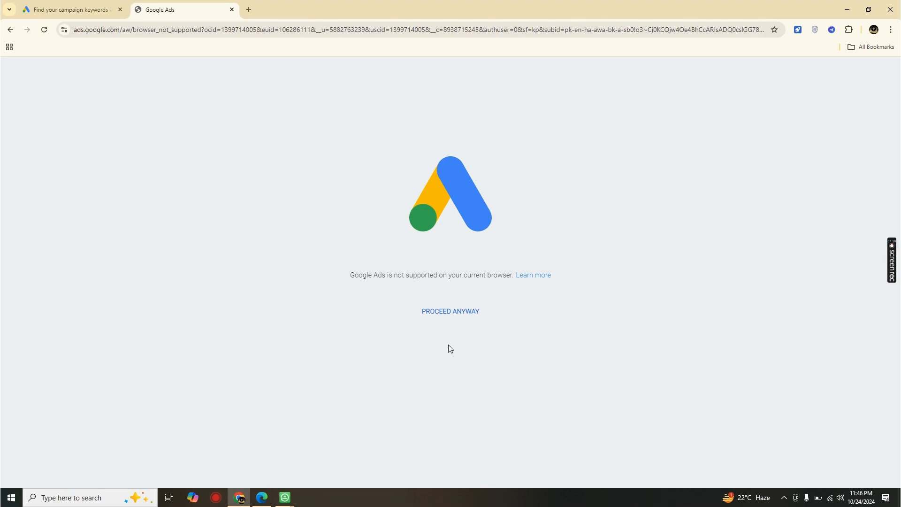
pyautogui.click(448, 312)
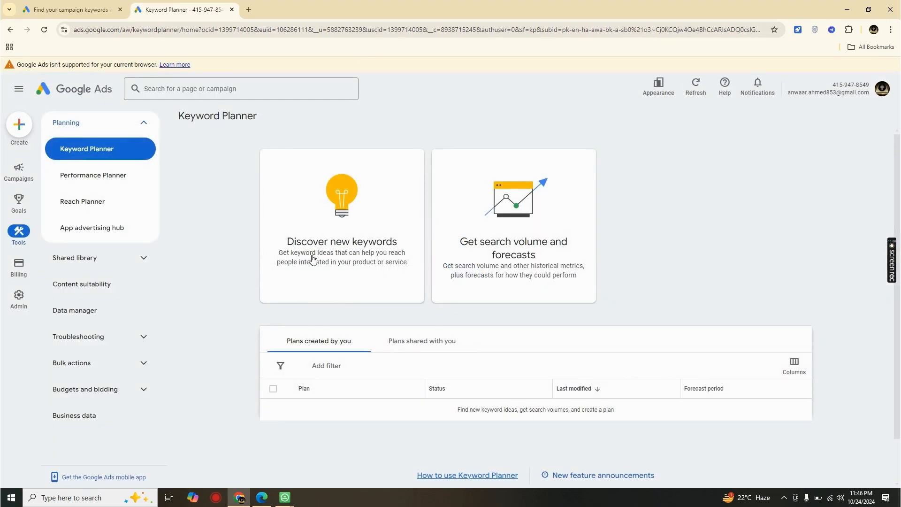
# Step: Discover new keywords using the seed keywords "food" and "hotels" and get the results
pyautogui.click(350, 258)
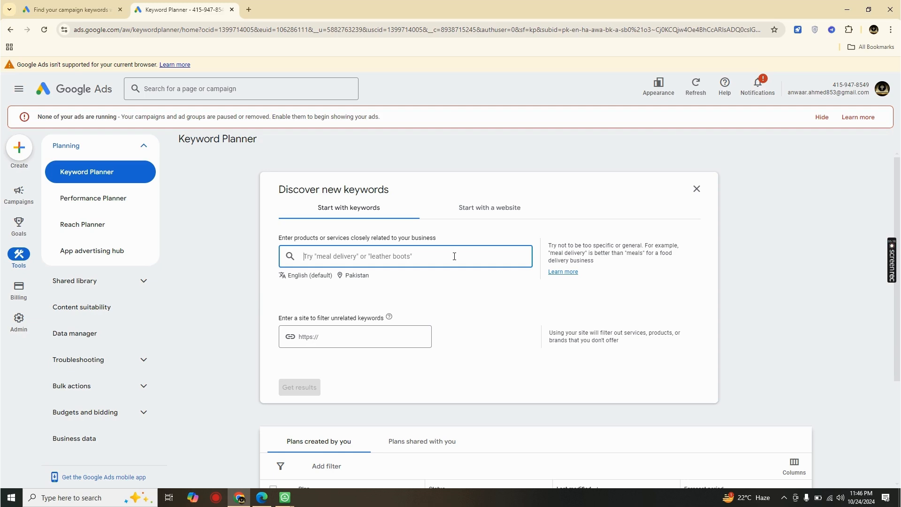
pyautogui.write('food')
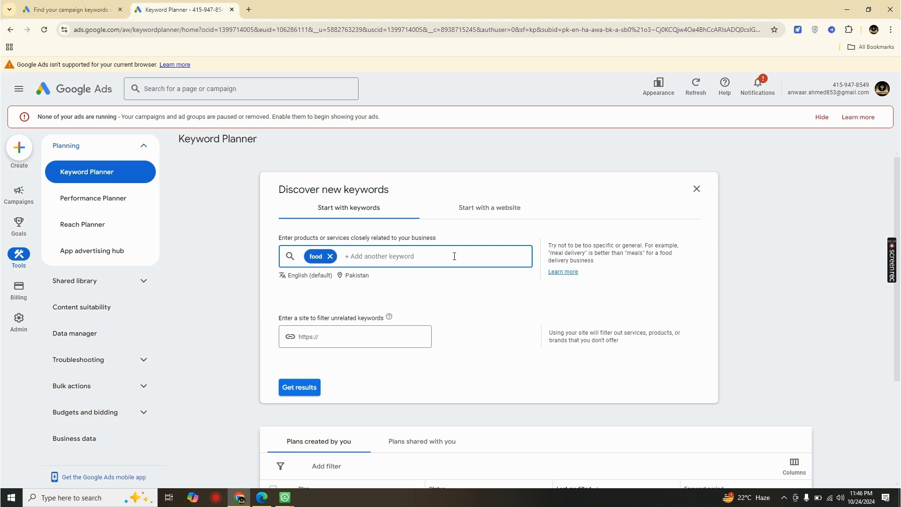
pyautogui.write('hotela')
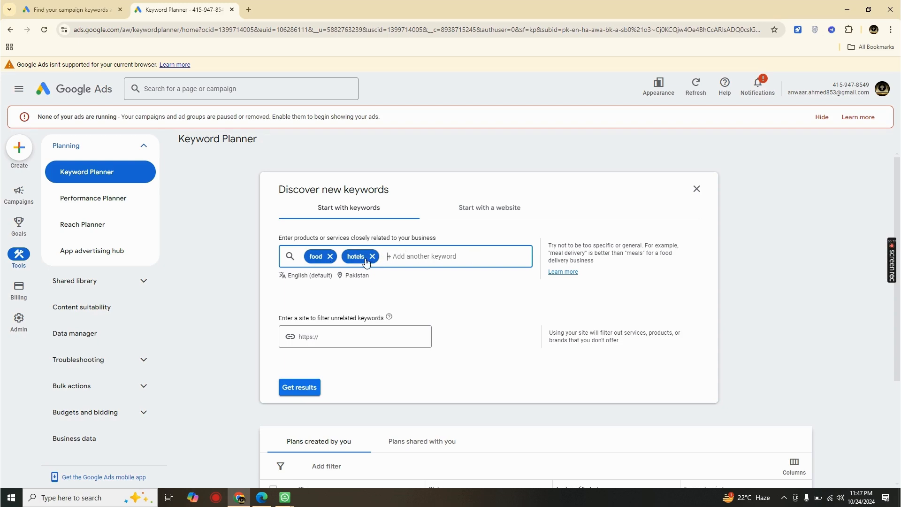
pyautogui.scroll(-1, 216, 338)
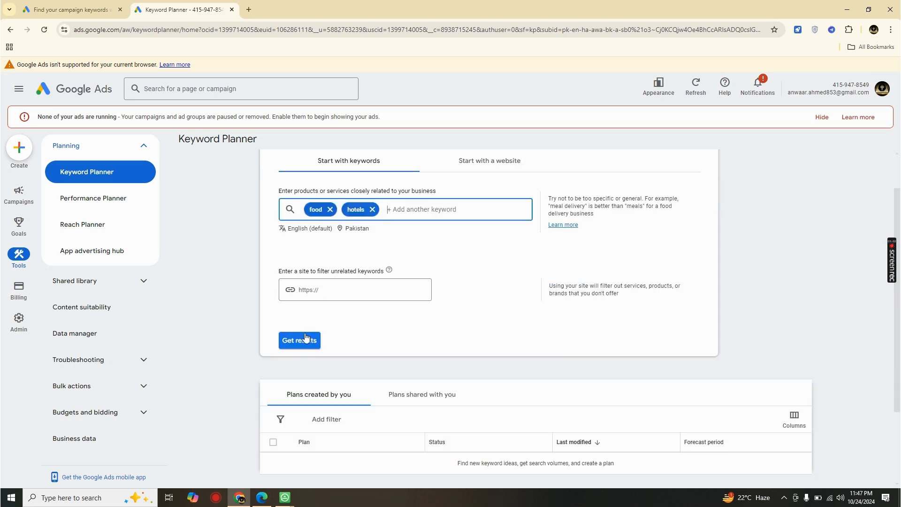
pyautogui.click(295, 347)
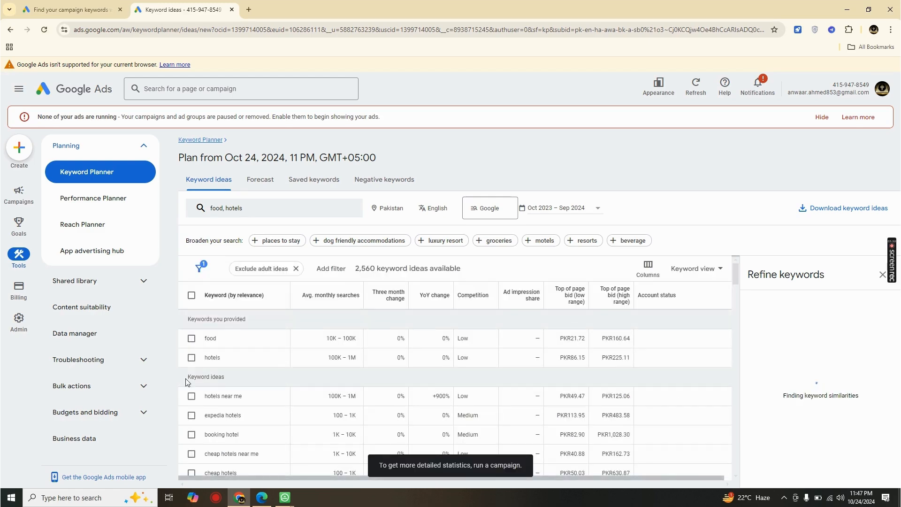
# Step: Set the keyword ideas table to 500 rows per page, then select all keywords shown and copy them
pyautogui.moveTo(735, 276); pyautogui.dragTo(736, 469)
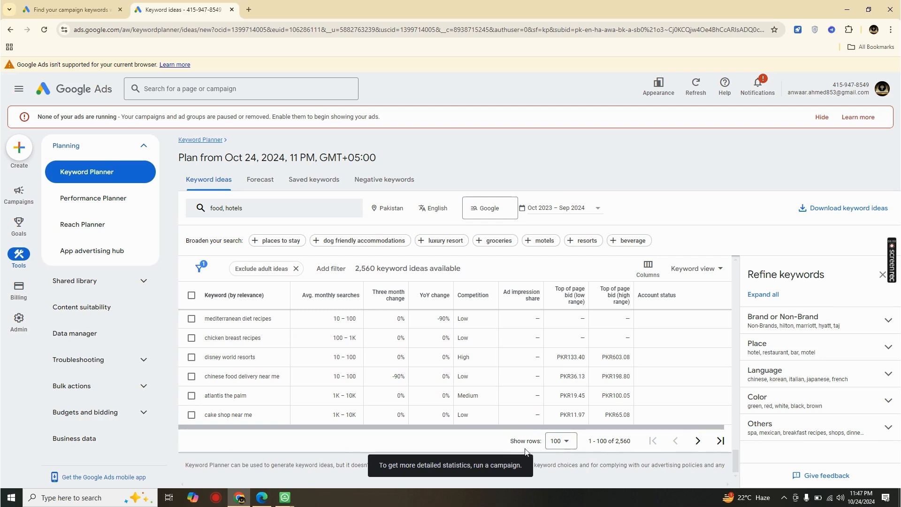
pyautogui.click(562, 443)
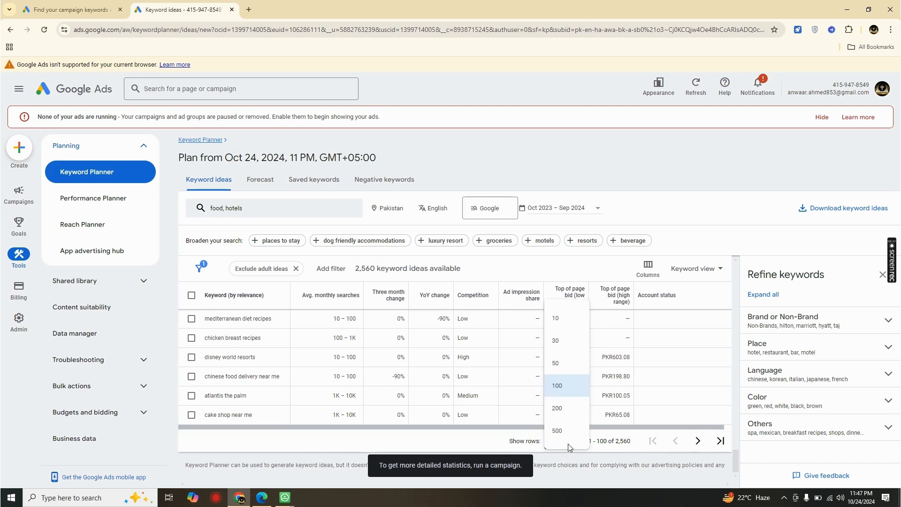
pyautogui.click(561, 435)
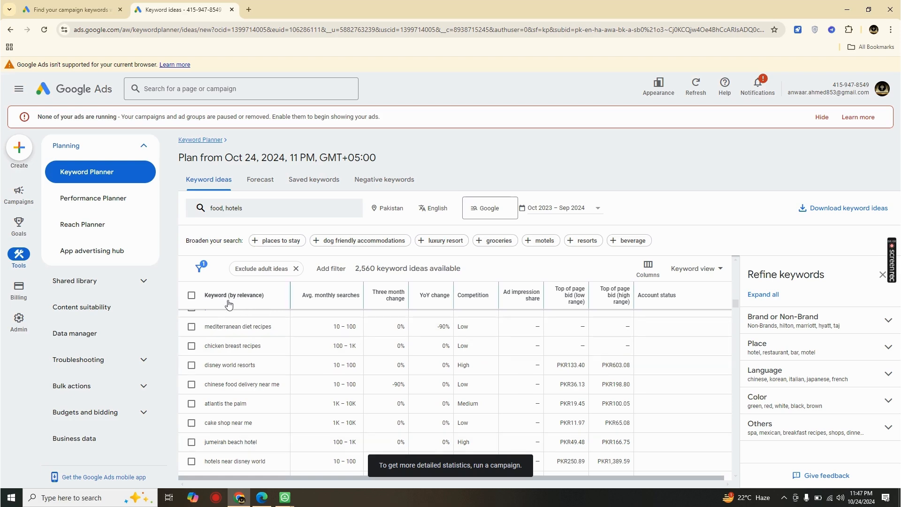
pyautogui.click(191, 295)
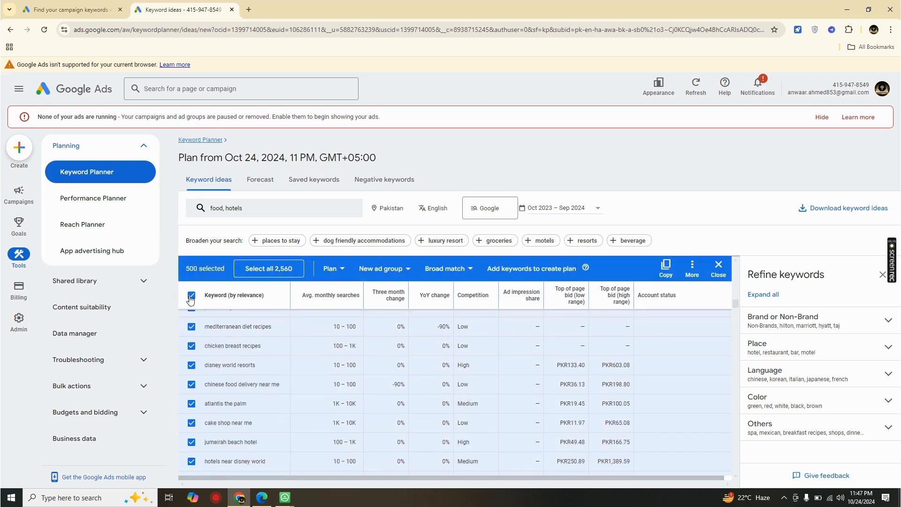
pyautogui.click(672, 272)
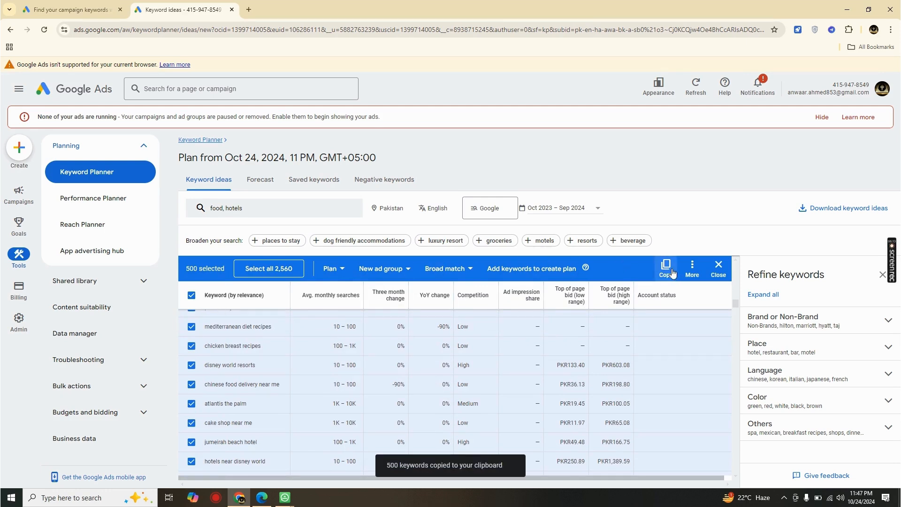
# Step: Create a new text document on the desktop, open it in Notepad and paste the copied keywords into it
pyautogui.click(846, 11)
pyautogui.rightClick(254, 161)
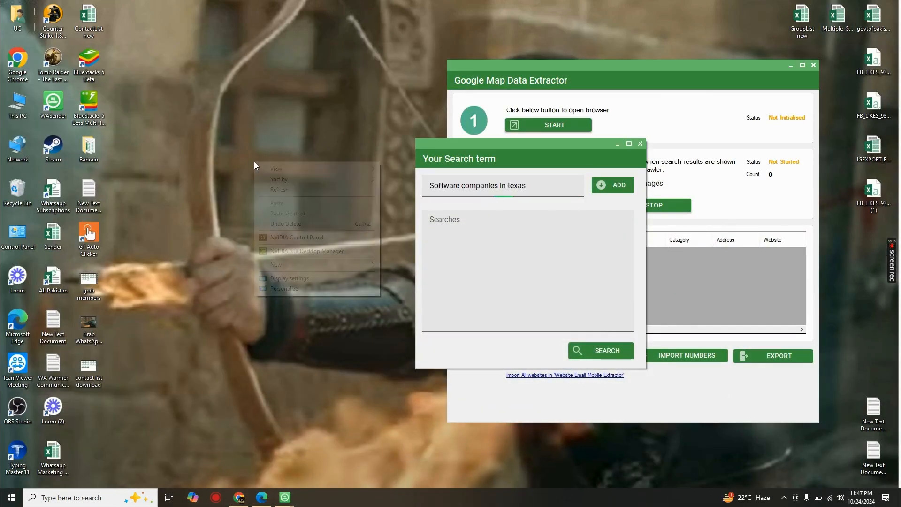
pyautogui.moveTo(290, 266)
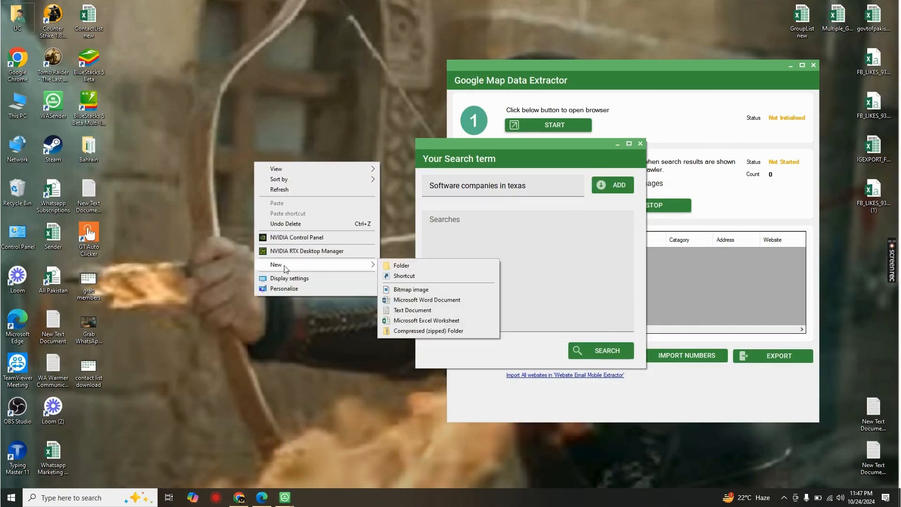
pyautogui.click(412, 310)
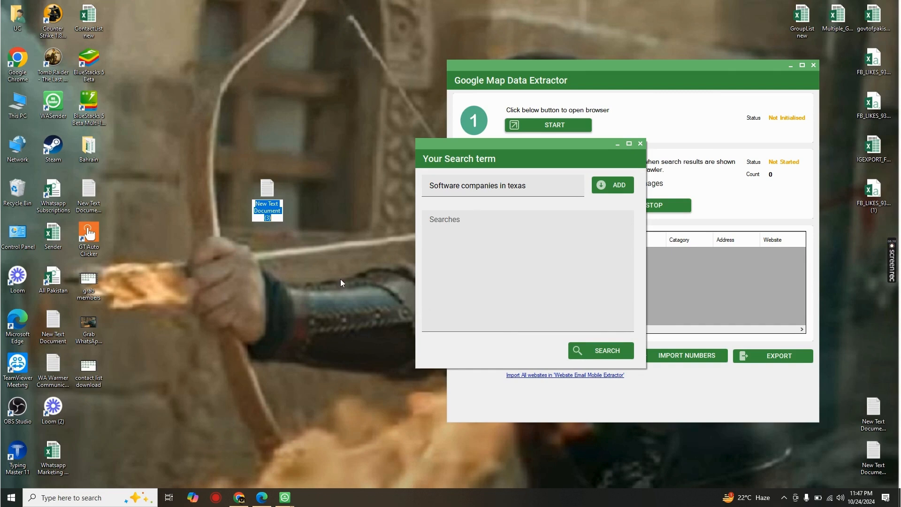
pyautogui.doubleClick(267, 190)
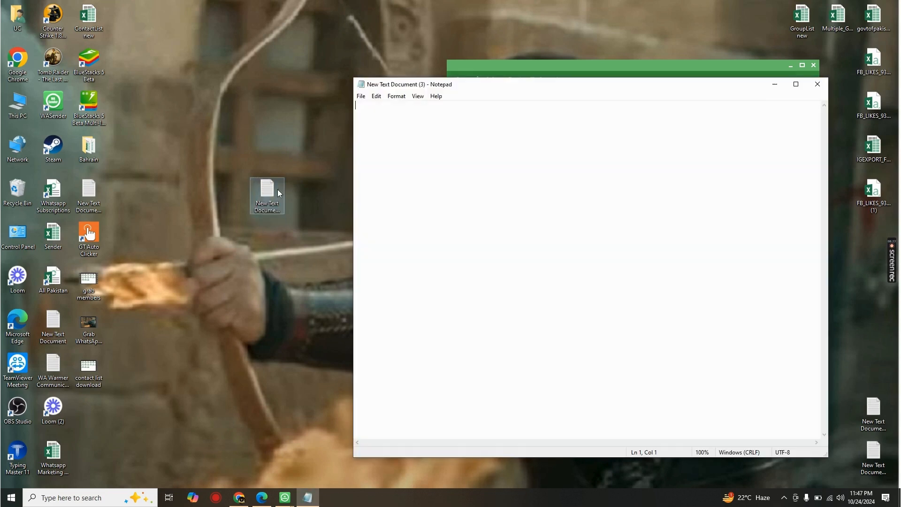
pyautogui.rightClick(405, 126)
pyautogui.click(428, 165)
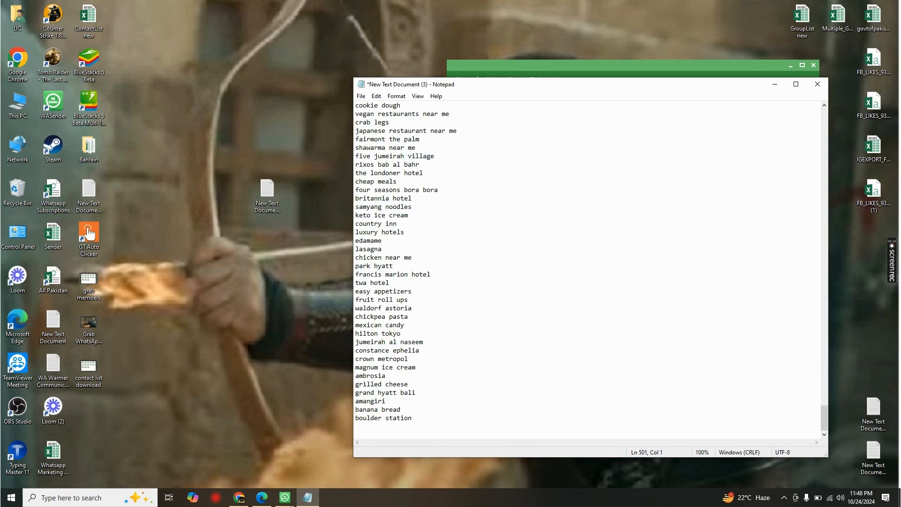
# Step: Return to Keyword Planner in Chrome, go to keyword ideas 501 - 1,000, select all keywords on that page and copy them
pyautogui.click(238, 497)
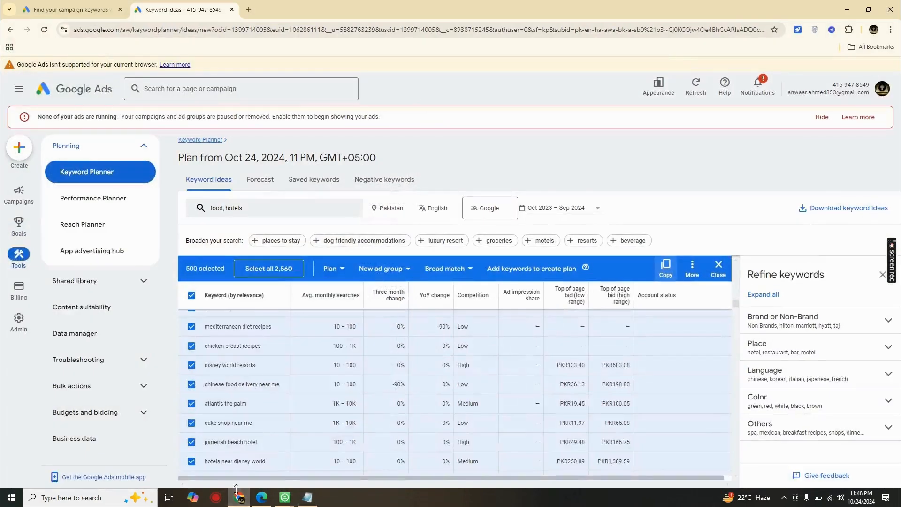
pyautogui.scroll(-10, 660, 368)
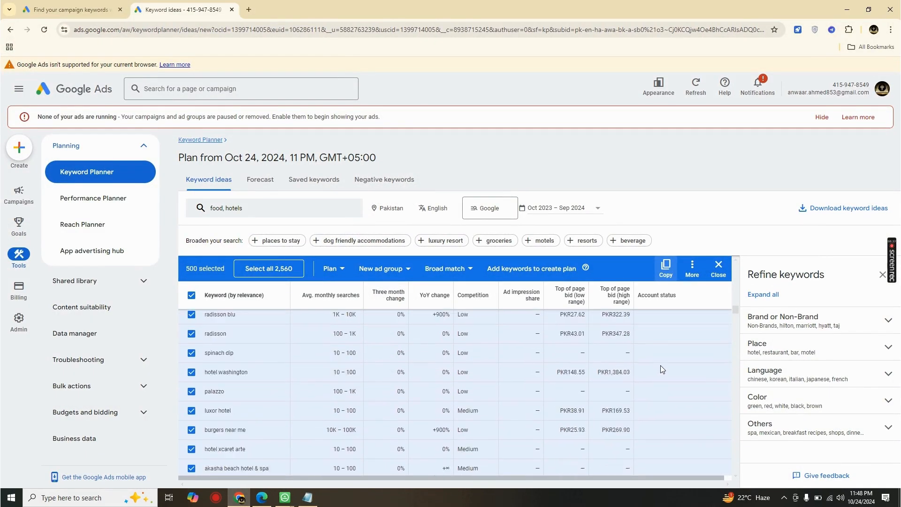
pyautogui.scroll(-5, 600, 370)
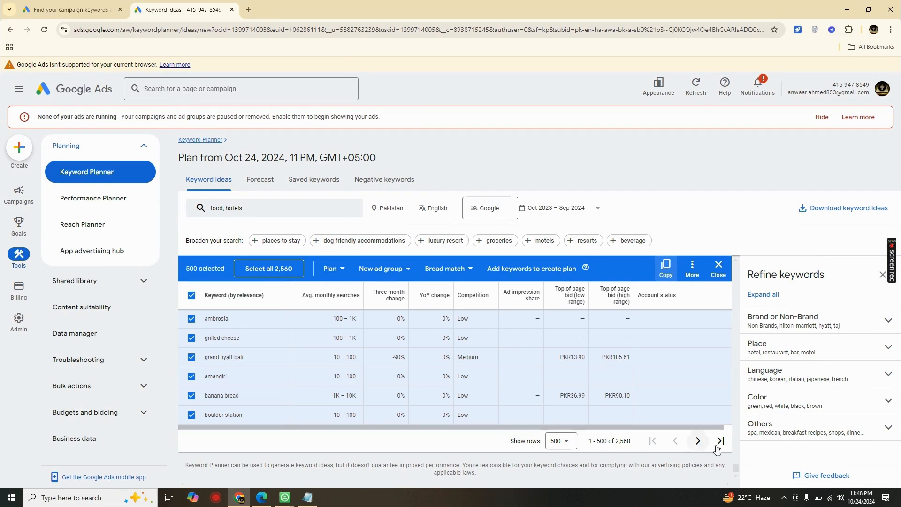
pyautogui.click(698, 441)
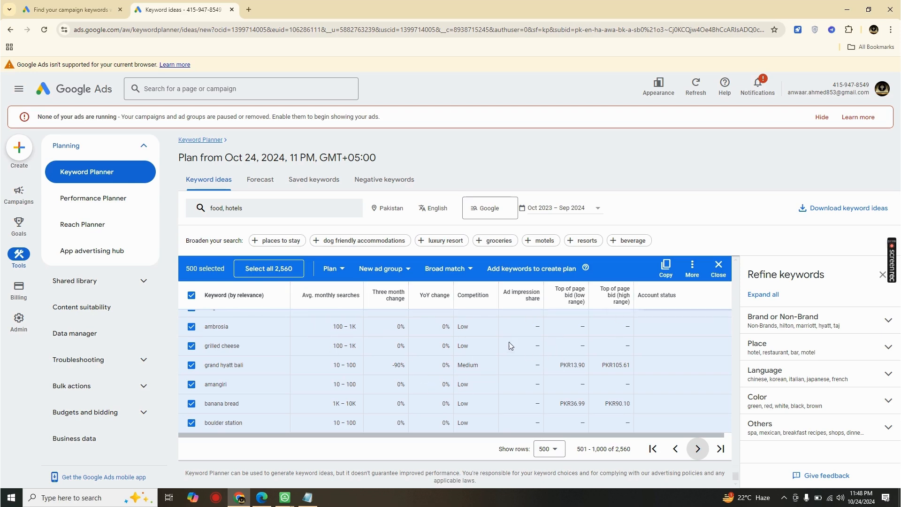
pyautogui.scroll(3, 492, 369)
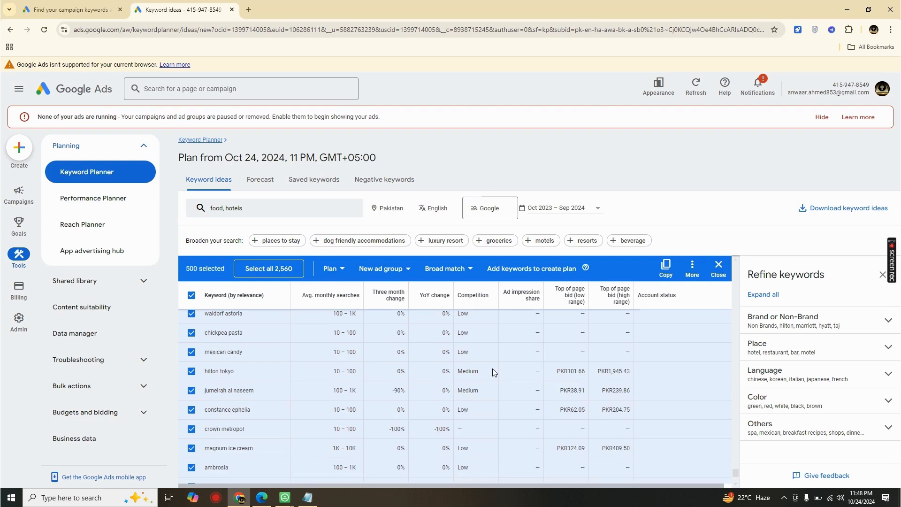
pyautogui.scroll(-3, 492, 369)
pyautogui.scroll(5, 310, 389)
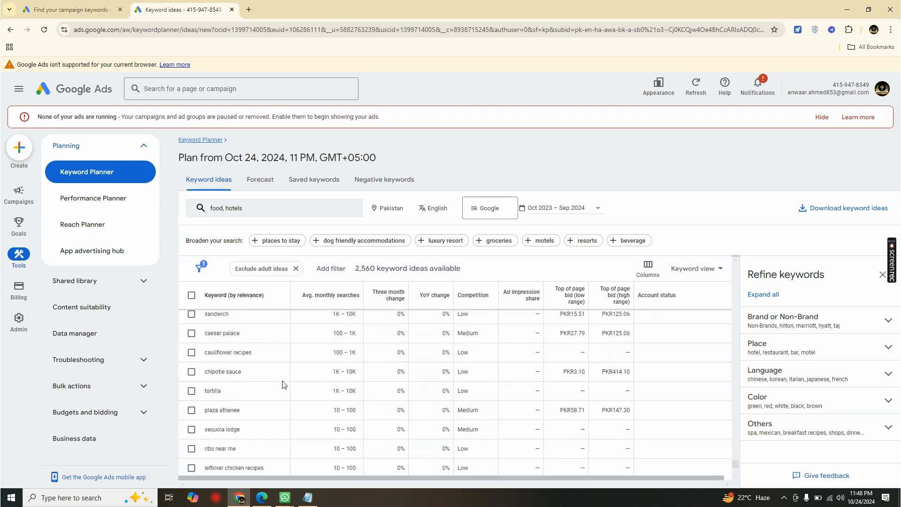
pyautogui.click(191, 296)
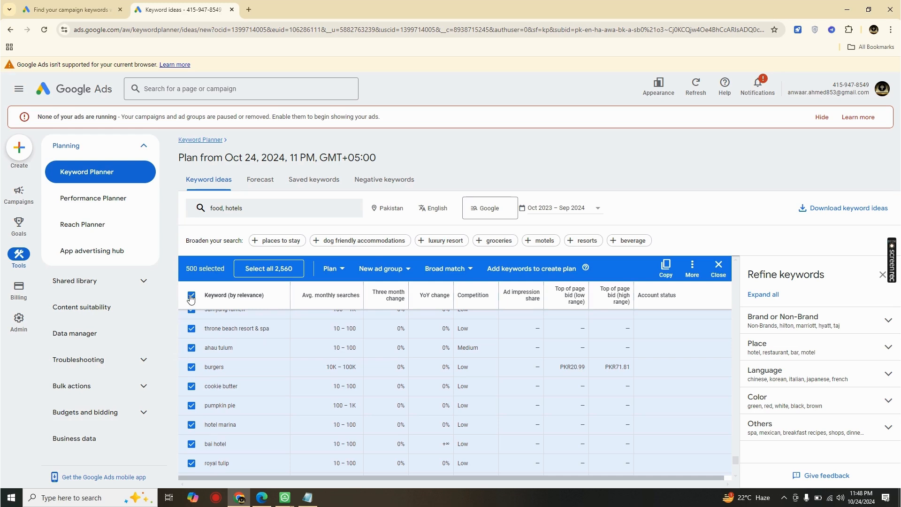
pyautogui.click(666, 269)
# Step: Paste the copied keywords 501 - 1,000 at the end of the Notepad document and start a new line
pyautogui.click(307, 497)
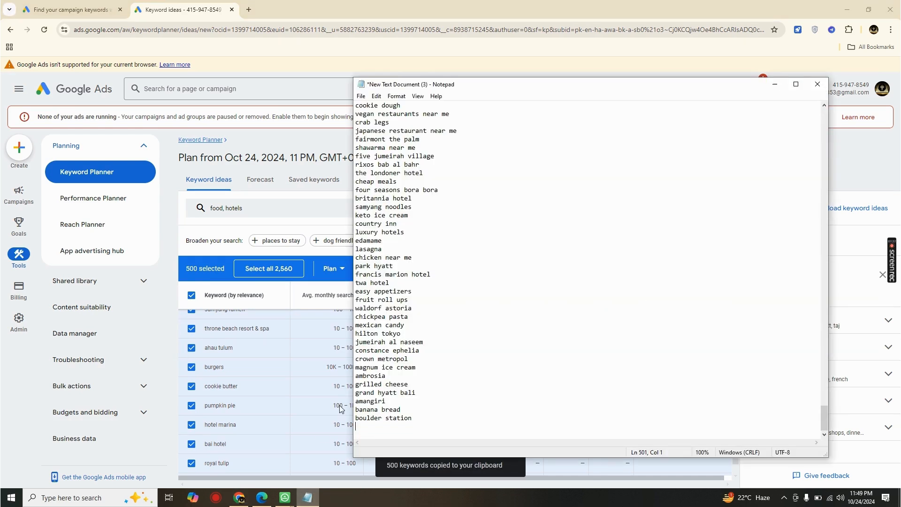
pyautogui.rightClick(371, 426)
pyautogui.click(418, 324)
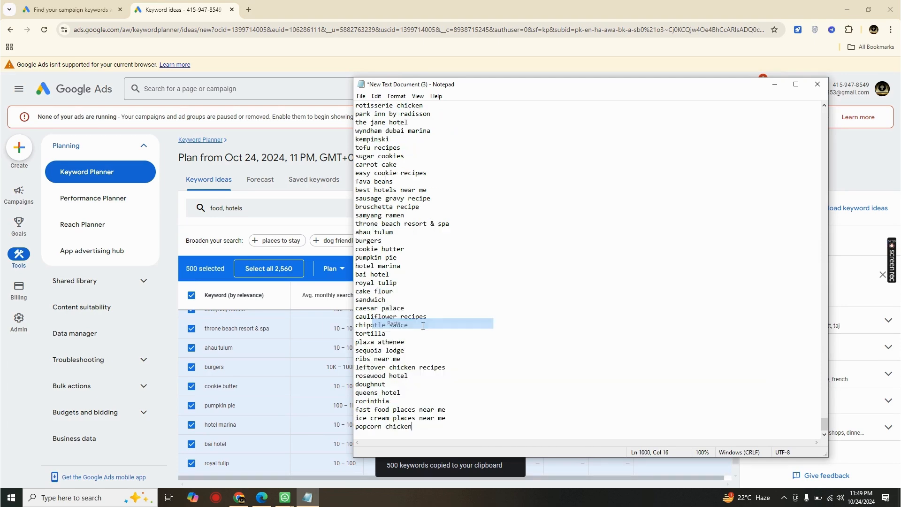
pyautogui.press('Return')
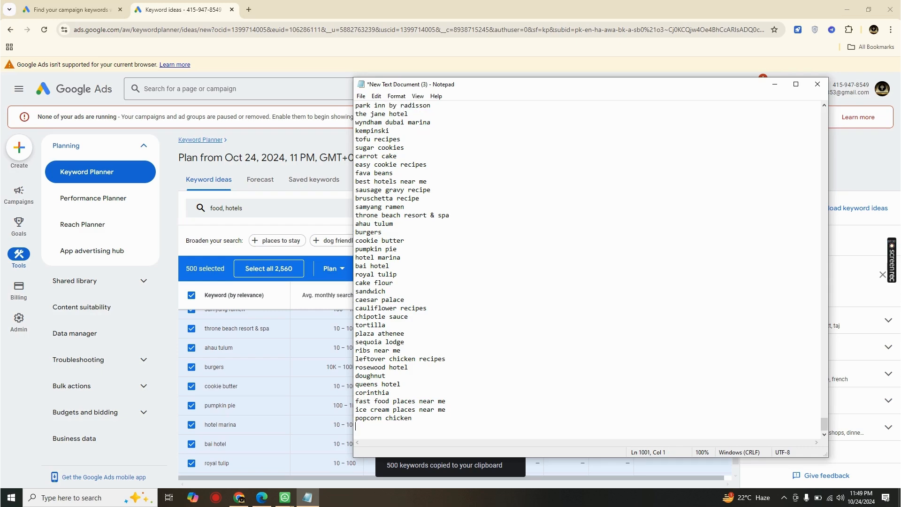
# Step: Return to Keyword Planner, go to keyword ideas 1,001 - 1,500, select all of them and copy them
pyautogui.click(399, 4)
pyautogui.scroll(-3, 698, 348)
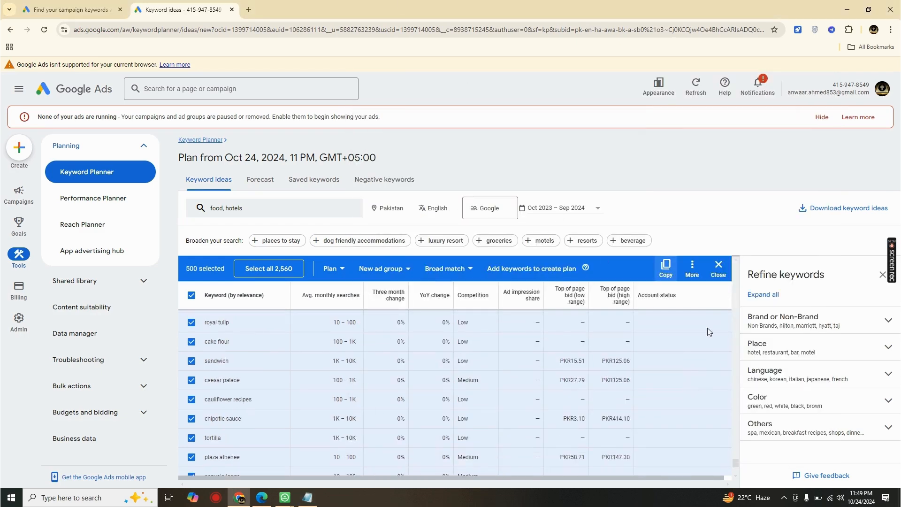
pyautogui.scroll(-3, 740, 425)
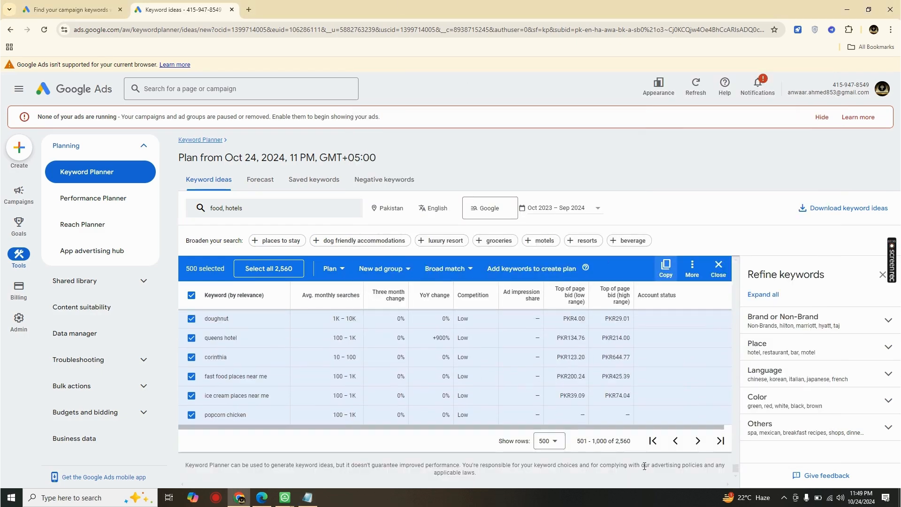
pyautogui.click(698, 443)
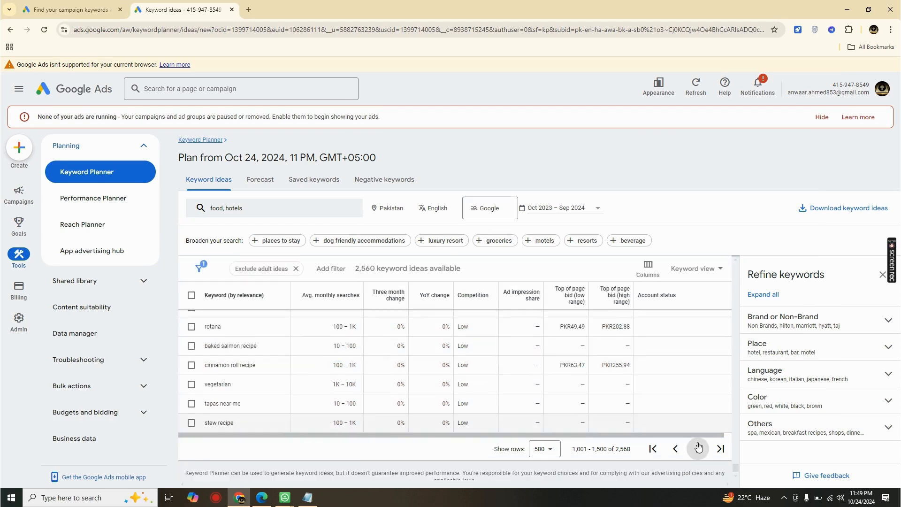
pyautogui.click(191, 295)
pyautogui.click(665, 267)
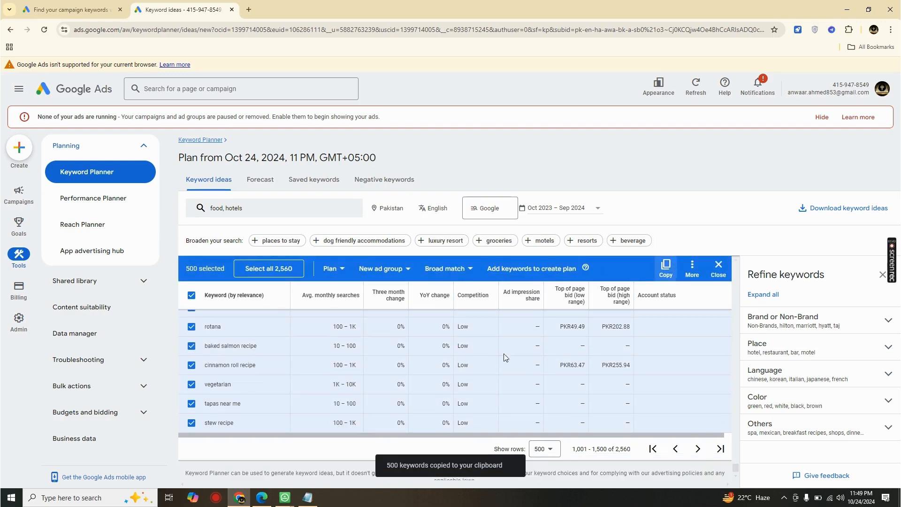
# Step: Append keywords 1,001 - 1,500 to the end of the Notepad list, followed by a new line
pyautogui.click(308, 497)
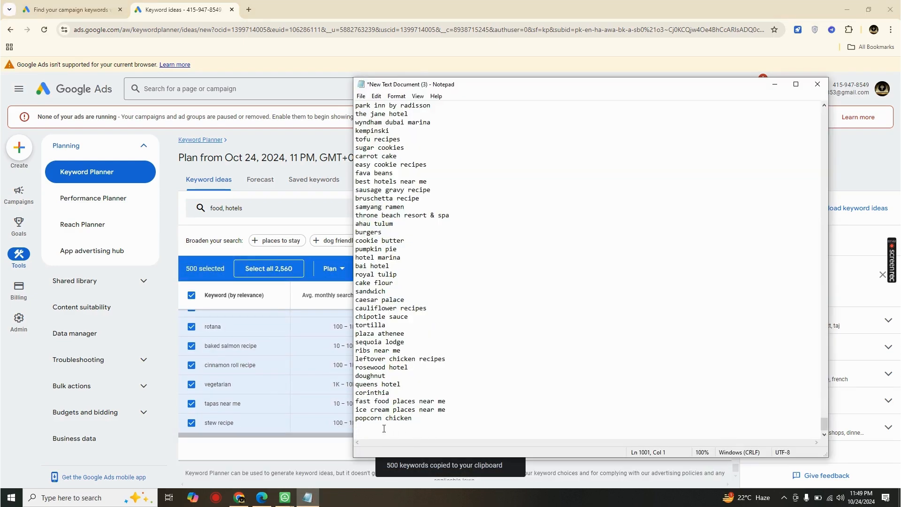
pyautogui.rightClick(387, 427)
pyautogui.click(409, 322)
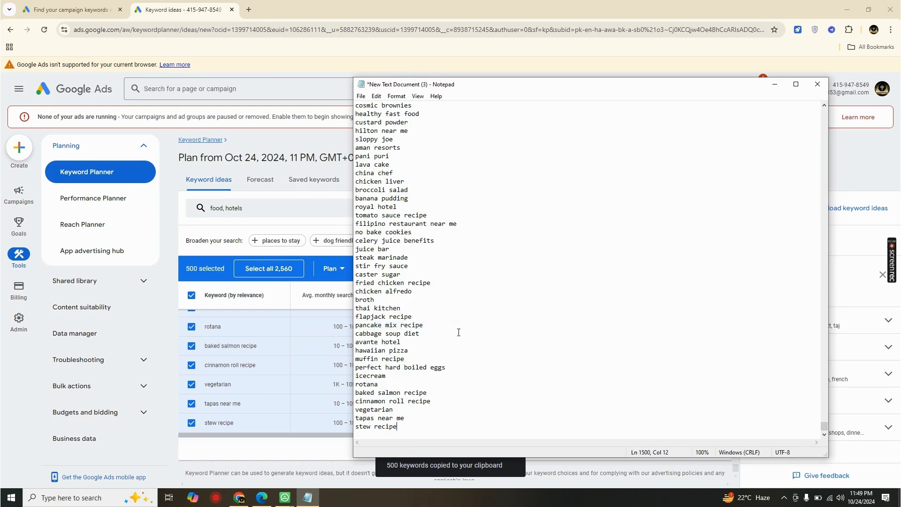
pyautogui.press('Return')
# Step: Go to keyword ideas 1,501 - 2,000 in Keyword Planner and copy all keywords on that page
pyautogui.click(411, 17)
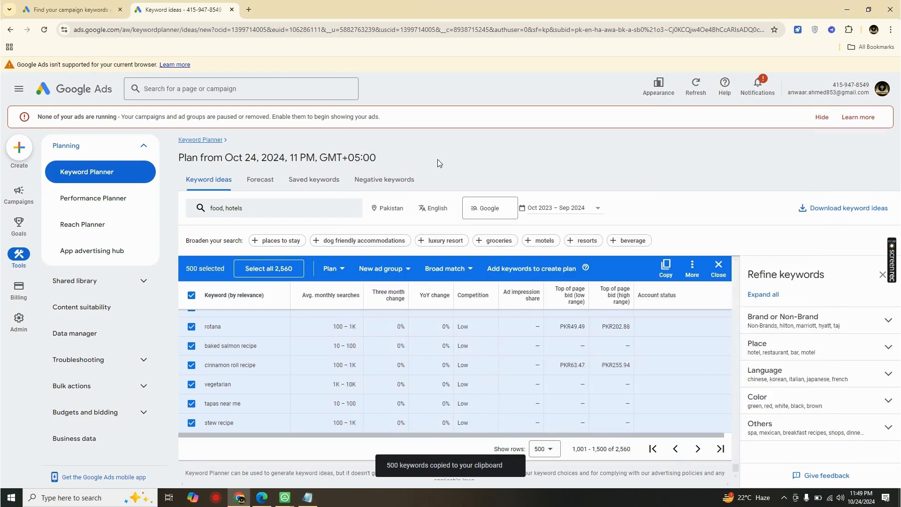
pyautogui.click(699, 451)
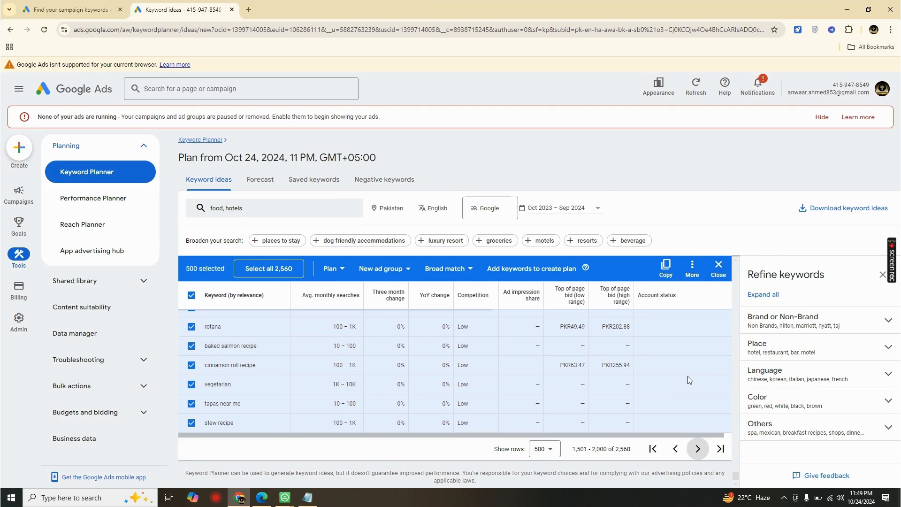
pyautogui.click(665, 266)
# Step: Paste keywords 1,501 - 2,000 at the end of the Notepad document and start a new line
pyautogui.click(309, 499)
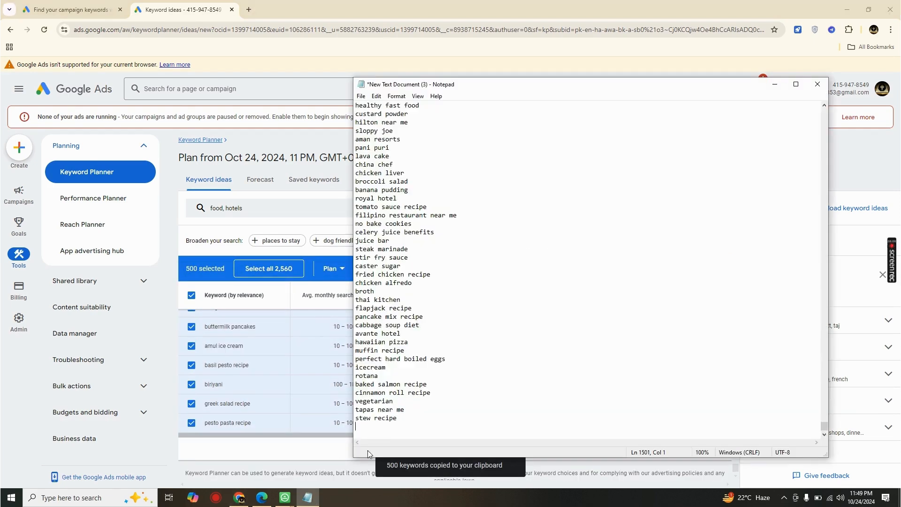
pyautogui.rightClick(381, 433)
pyautogui.rightClick(363, 428)
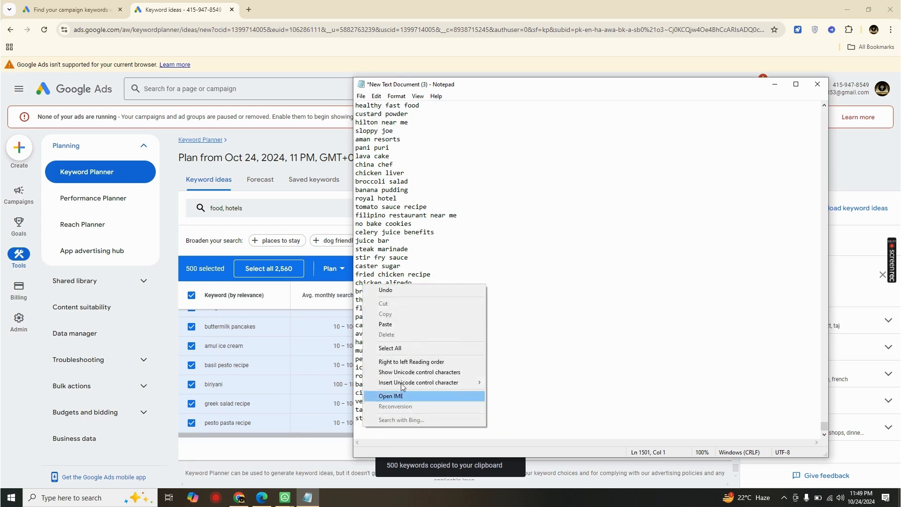
pyautogui.click(416, 325)
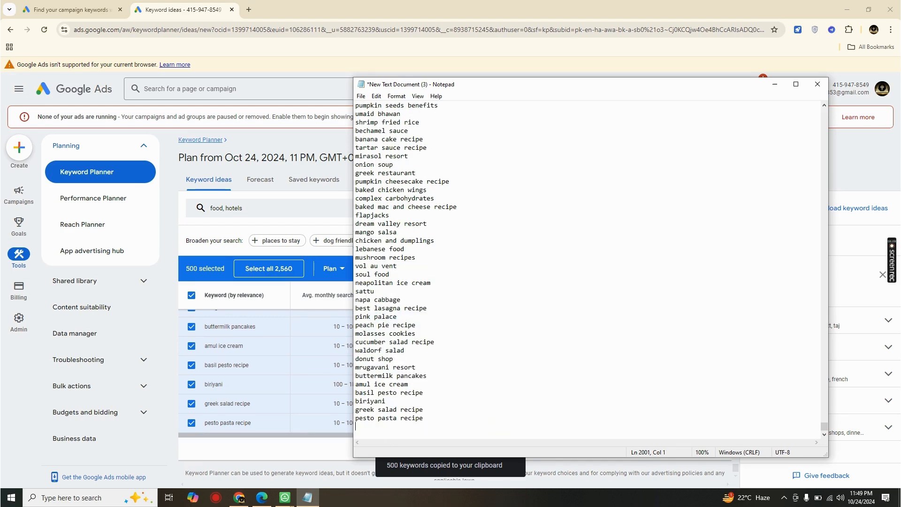
# Step: Advance the Keyword Planner table to ideas 2,001 - 2,500, select every keyword on the page and copy them
pyautogui.click(441, 4)
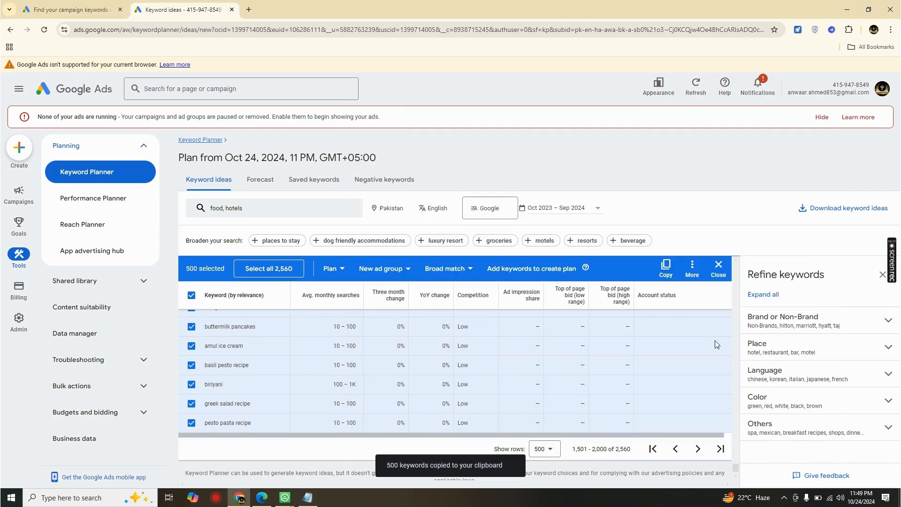
pyautogui.click(698, 448)
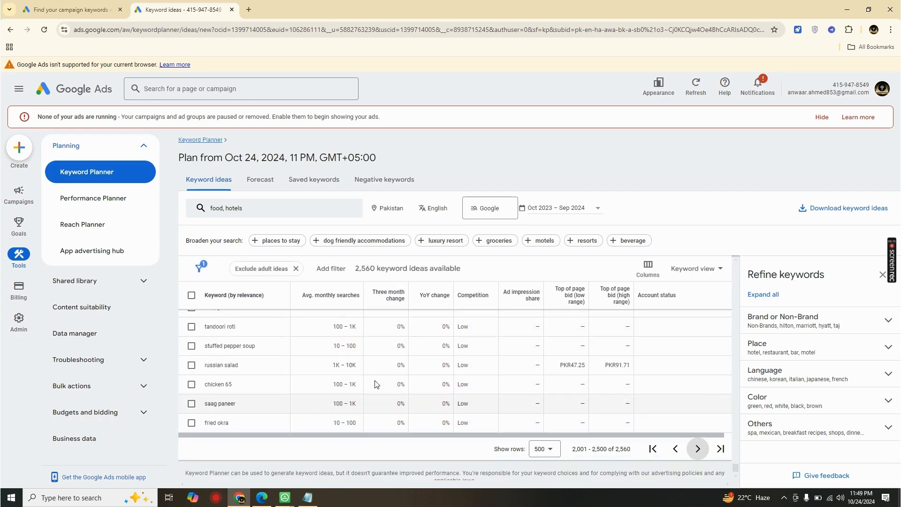
pyautogui.click(191, 294)
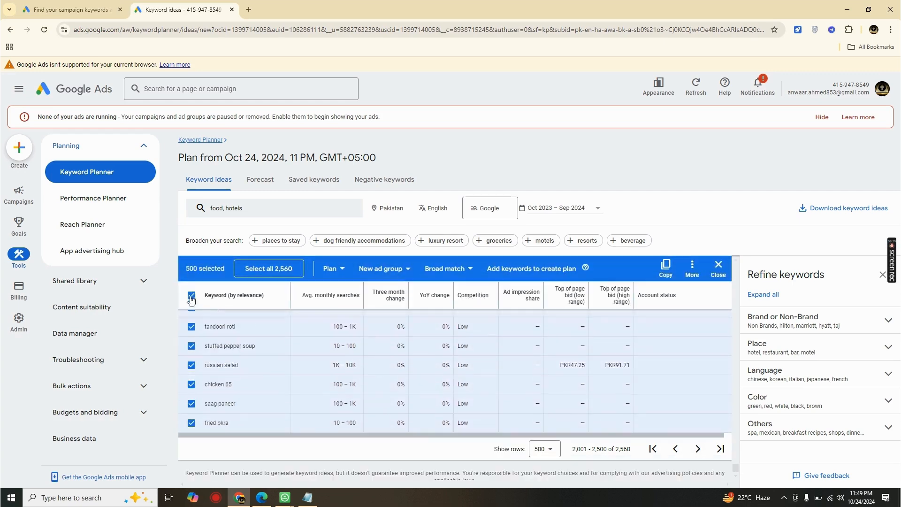
pyautogui.click(665, 268)
# Step: Paste keywords 2,001 - 2,500 at the end of the Notepad document and save the file
pyautogui.click(311, 491)
pyautogui.rightClick(385, 435)
pyautogui.click(409, 331)
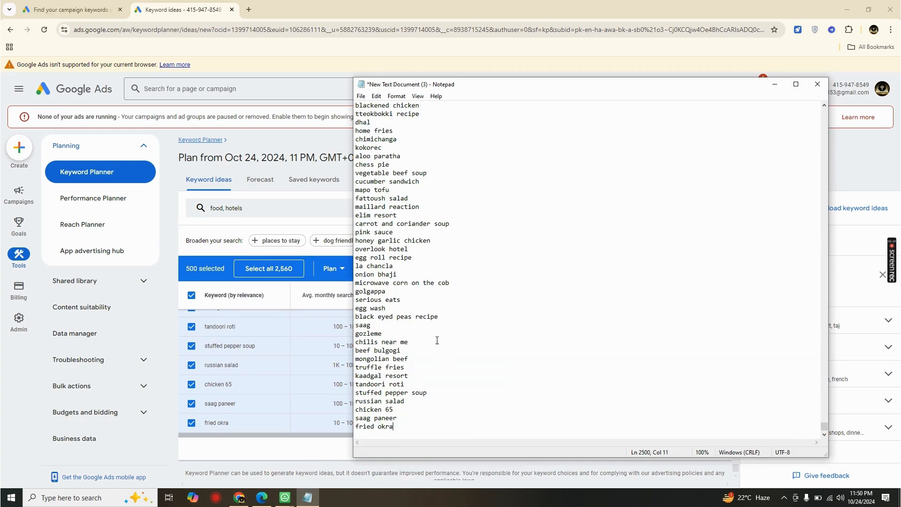
pyautogui.click(361, 95)
pyautogui.click(393, 139)
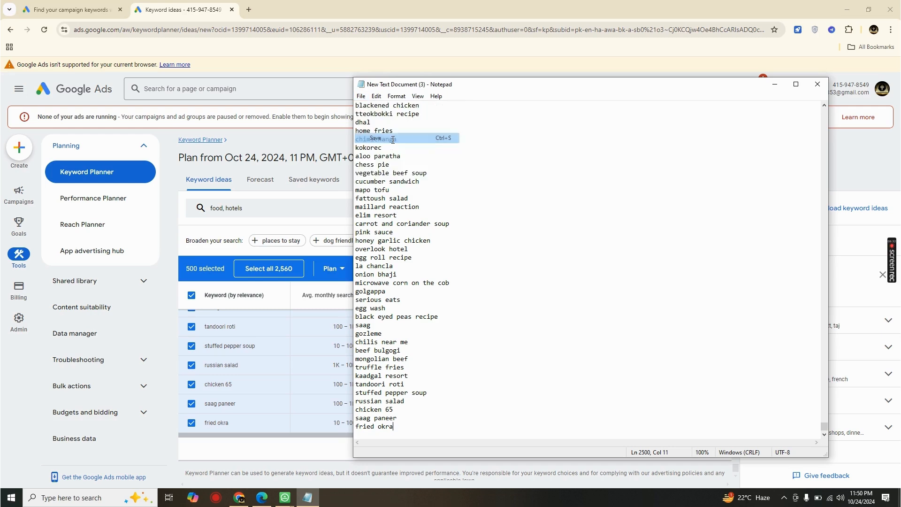
# Step: Switch to Microsoft Edge, open chatgpt.com in a new tab and close the Edge mobile app popup
pyautogui.click(176, 4)
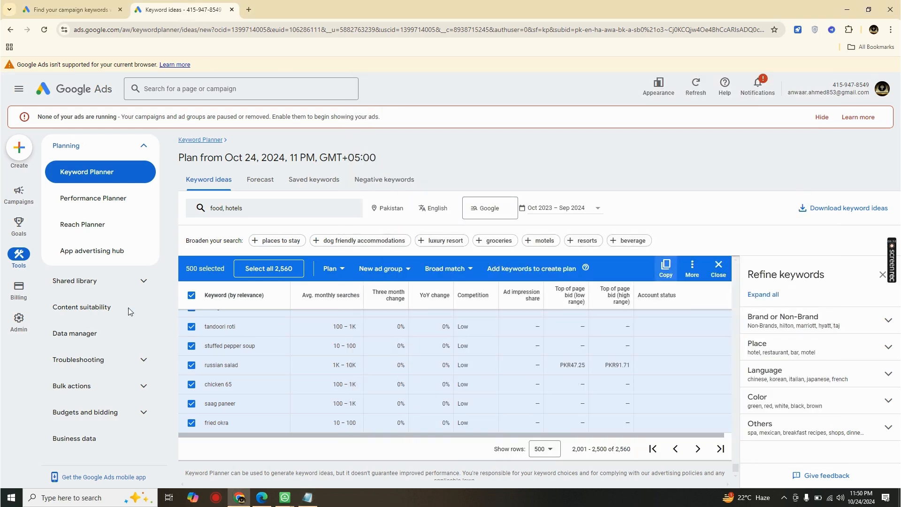
pyautogui.click(248, 9)
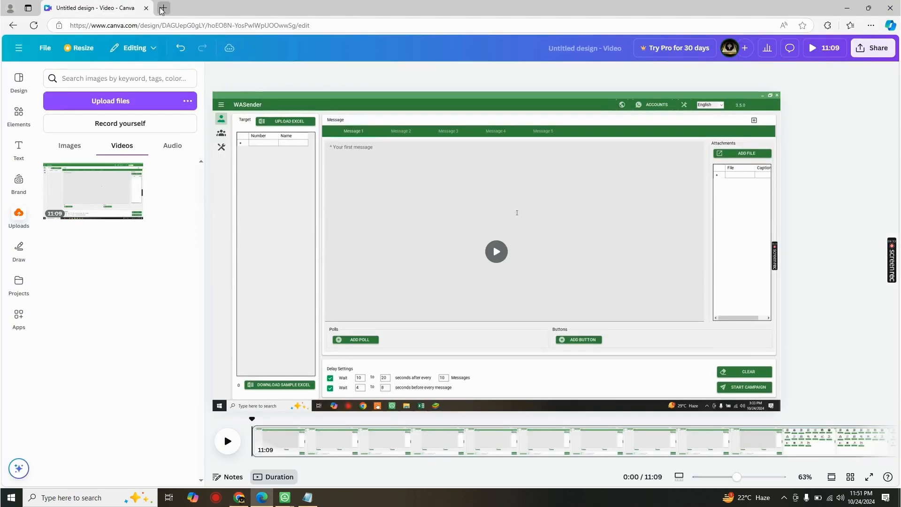
pyautogui.click(163, 8)
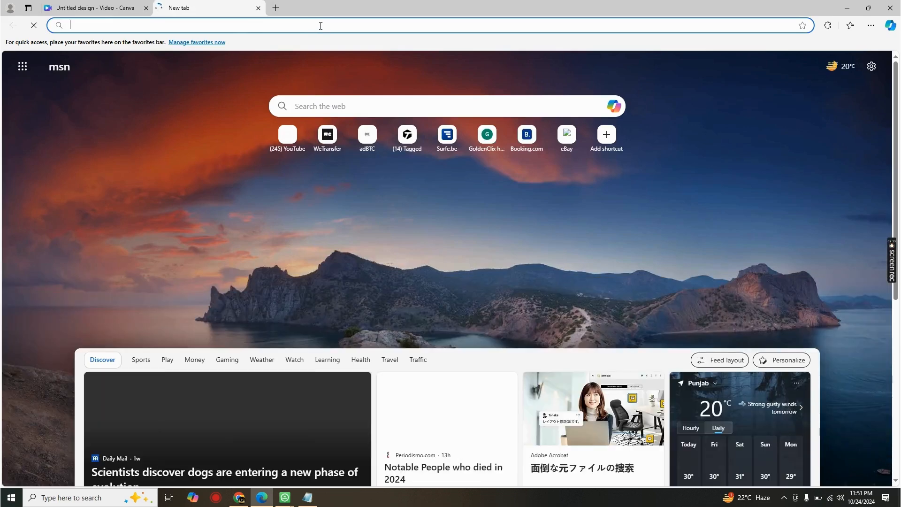
pyautogui.click(321, 26)
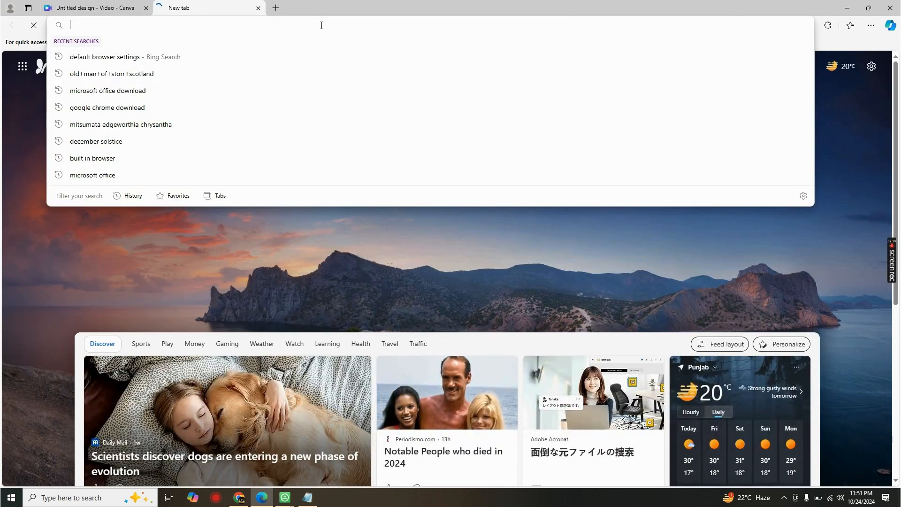
pyautogui.write('cha')
pyautogui.press('Return')
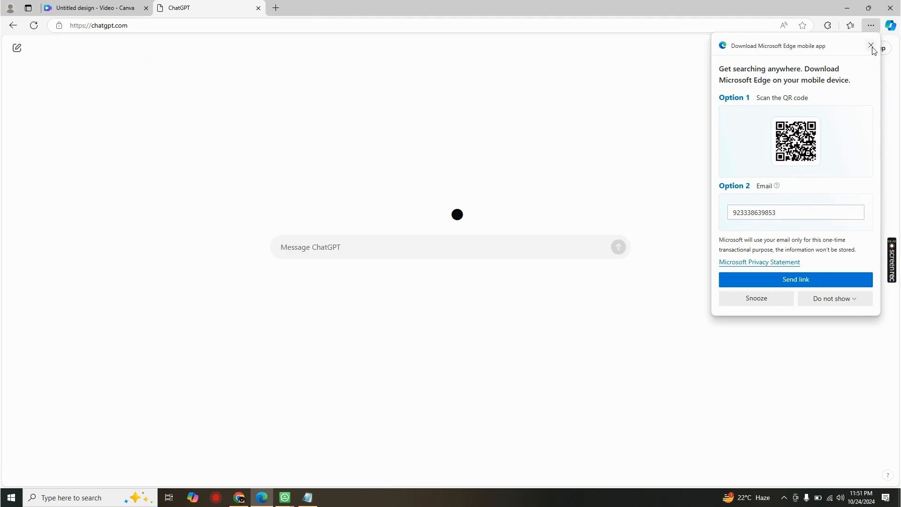
pyautogui.click(871, 45)
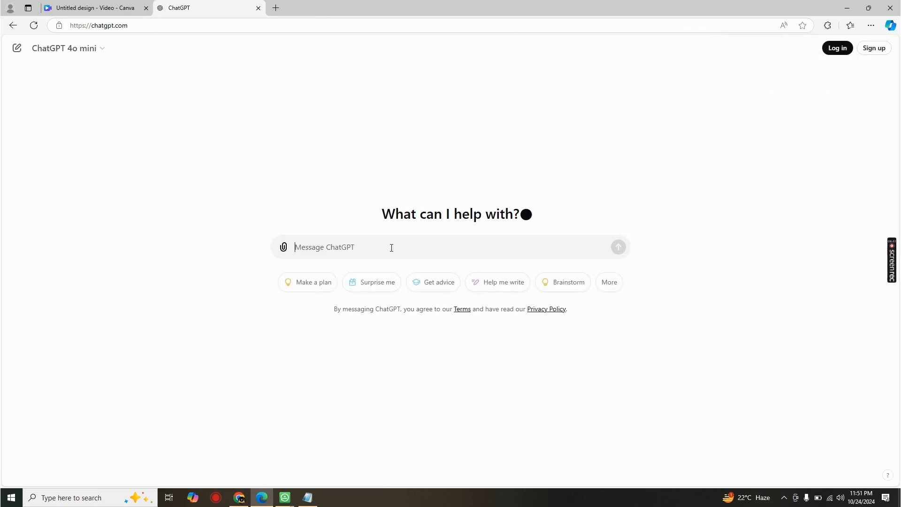
pyautogui.write('hote')
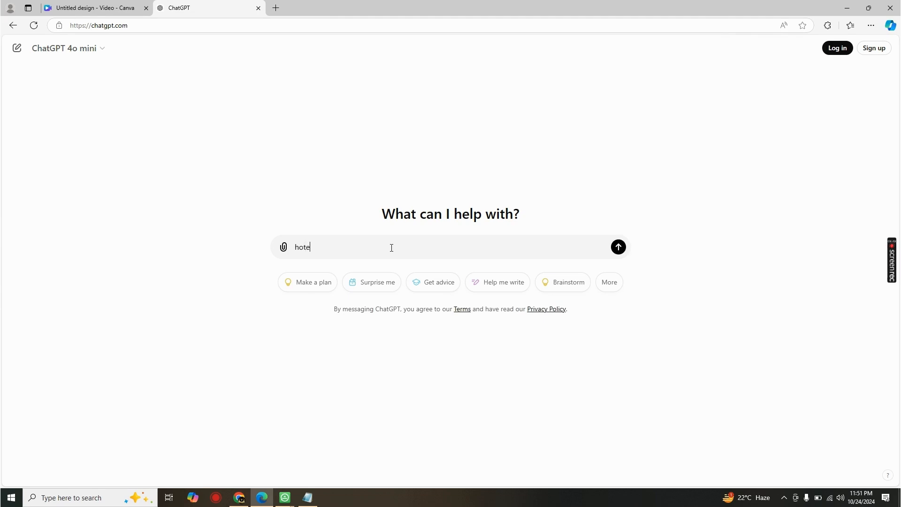
pyautogui.press('BackSpace')
pyautogui.press('BackSpace')
pyautogui.press('BackSpace')
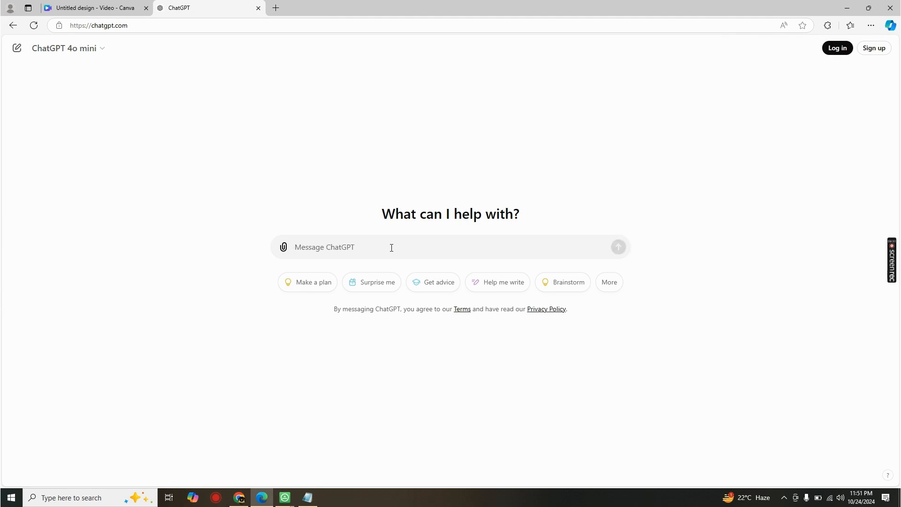
# Step: Ask ChatGPT to "write search keywords for food business." and return to the start of its answer
pyautogui.write('wr')
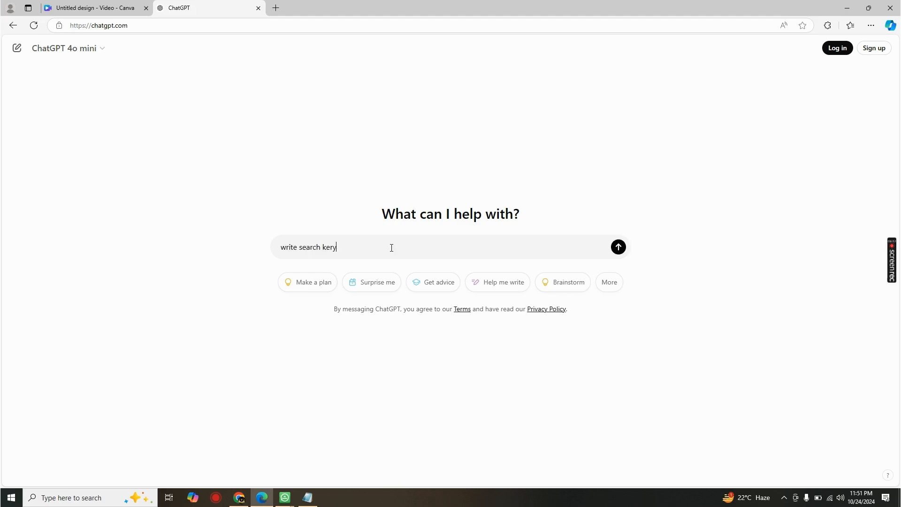
pyautogui.write('ite search keywords for food business.')
pyautogui.press('Return')
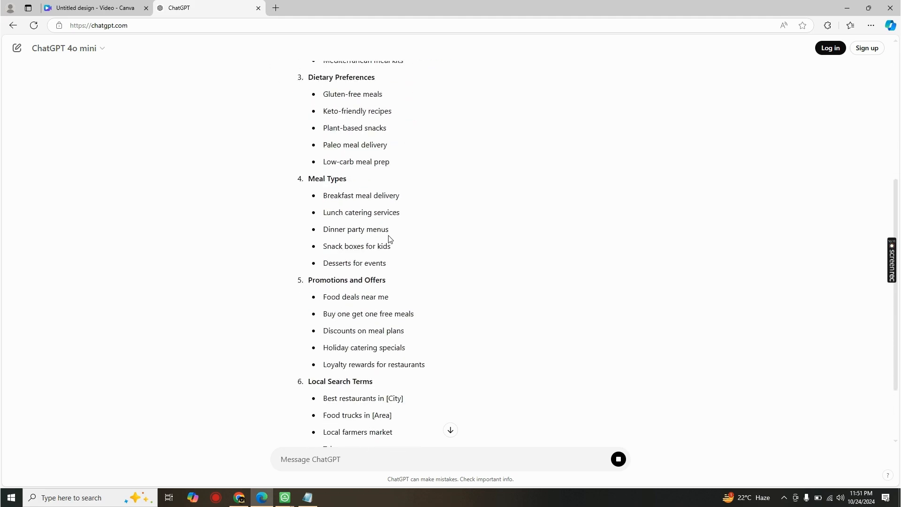
pyautogui.scroll(10, 394, 274)
pyautogui.scroll(2, 394, 274)
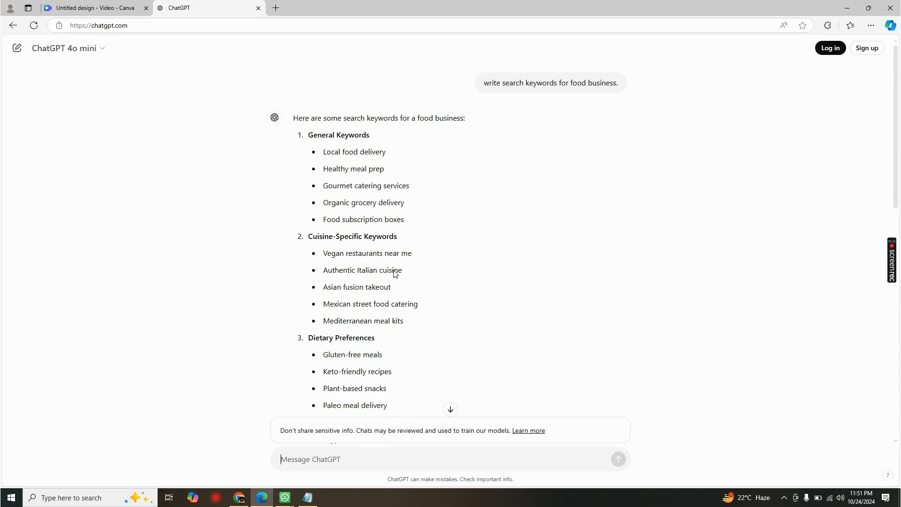
# Step: Copy the five keywords listed under General Keywords, from Local food delivery to Food subscription boxes
pyautogui.moveTo(297, 115); pyautogui.dragTo(386, 389)
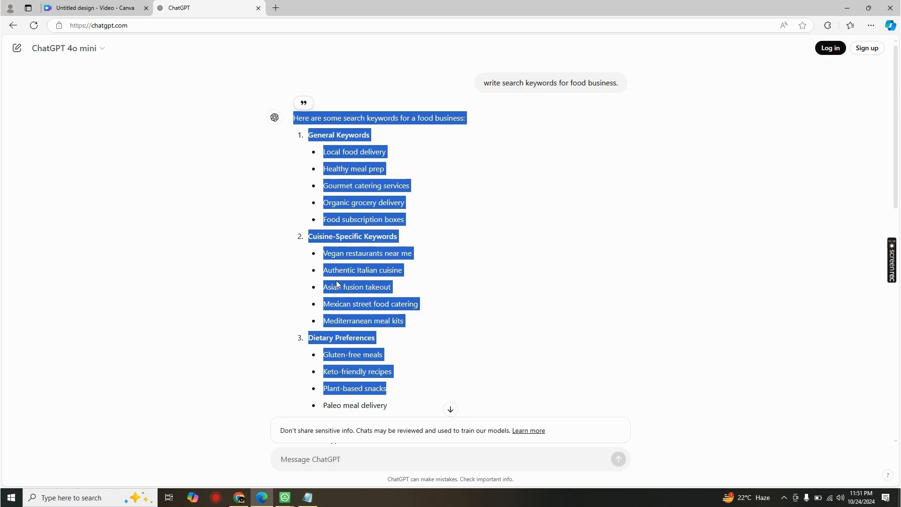
pyautogui.click(336, 174)
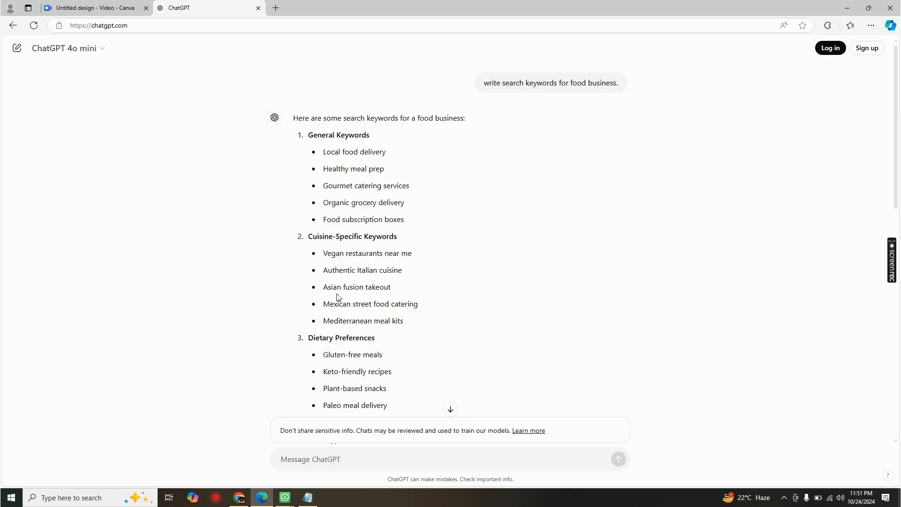
pyautogui.moveTo(323, 153); pyautogui.dragTo(391, 221)
pyautogui.rightClick(390, 220)
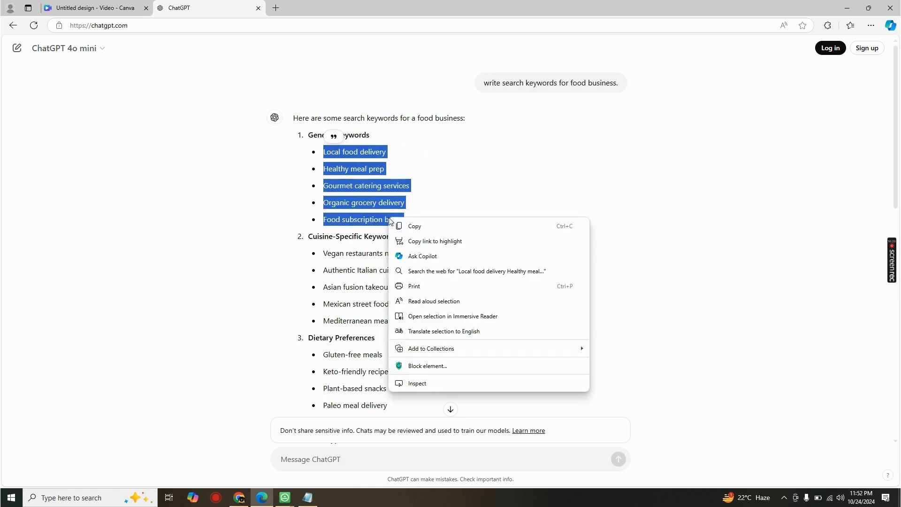
pyautogui.click(415, 226)
# Step: Switch to Notepad, paste the General Keywords below the existing list after a few blank lines and start a new line
pyautogui.click(307, 498)
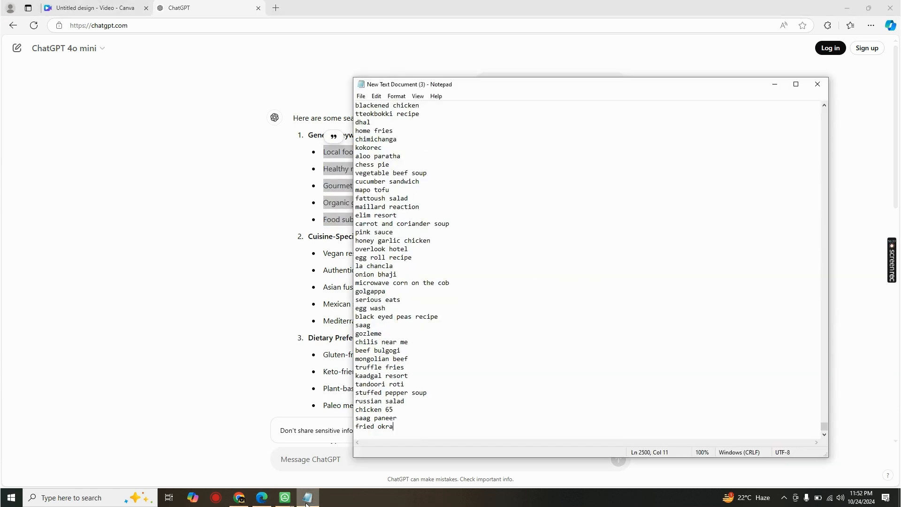
pyautogui.hotkey('ctrl', 'v')
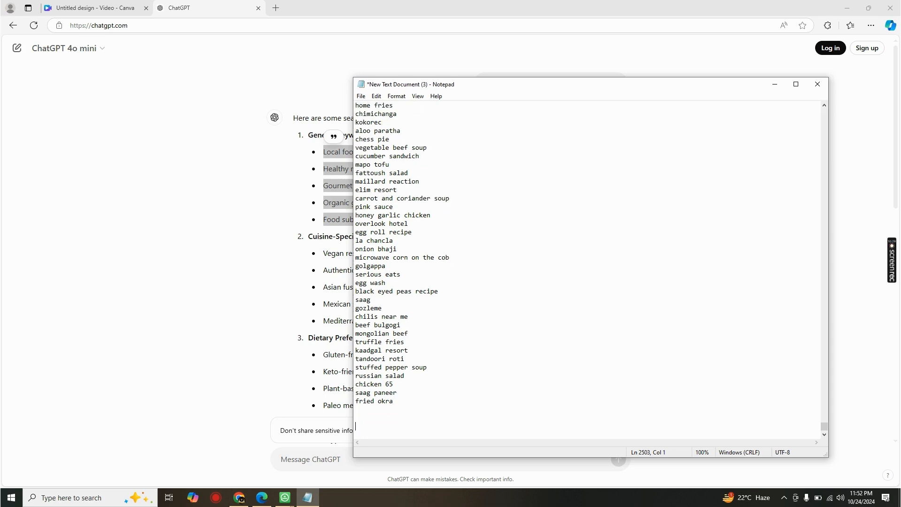
pyautogui.hotkey('ctrl', 'v')
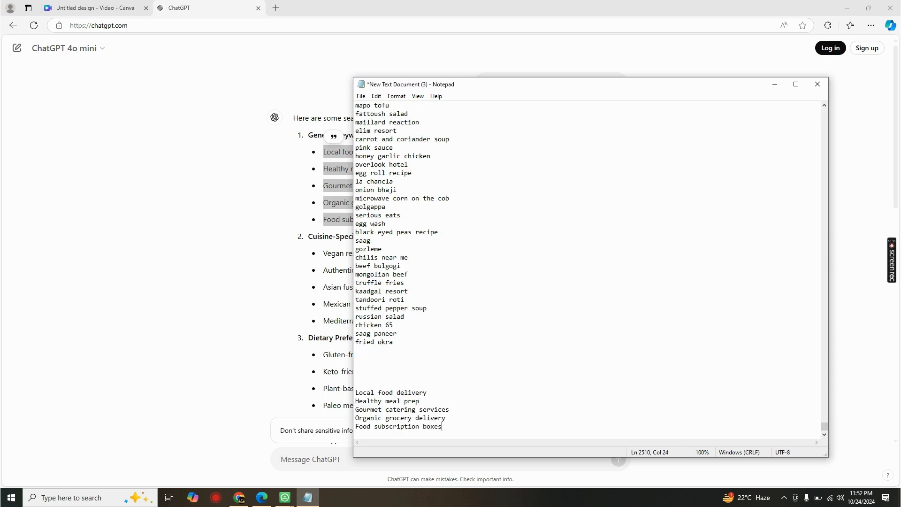
pyautogui.press('Return')
# Step: Copy the five Cuisine-Specific Keywords from the ChatGPT answer and paste them at the end of the Notepad document
pyautogui.click(367, 2)
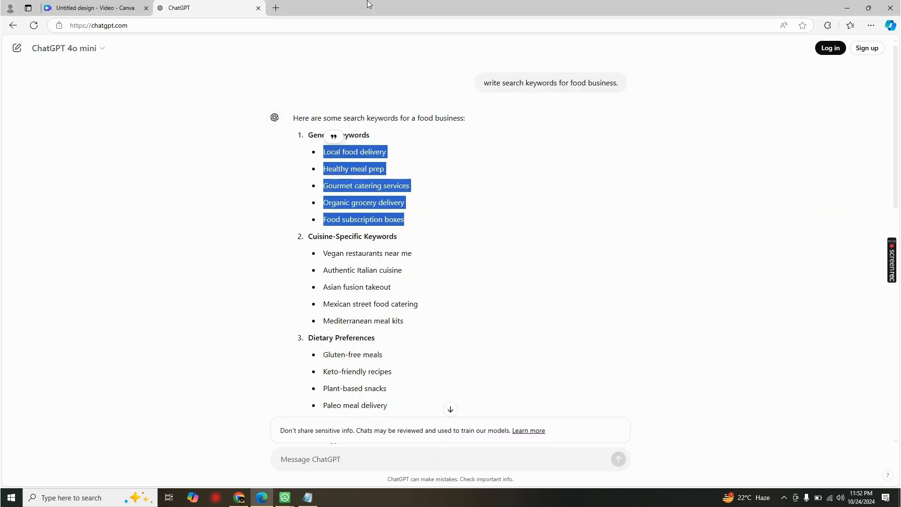
pyautogui.scroll(-2, 352, 191)
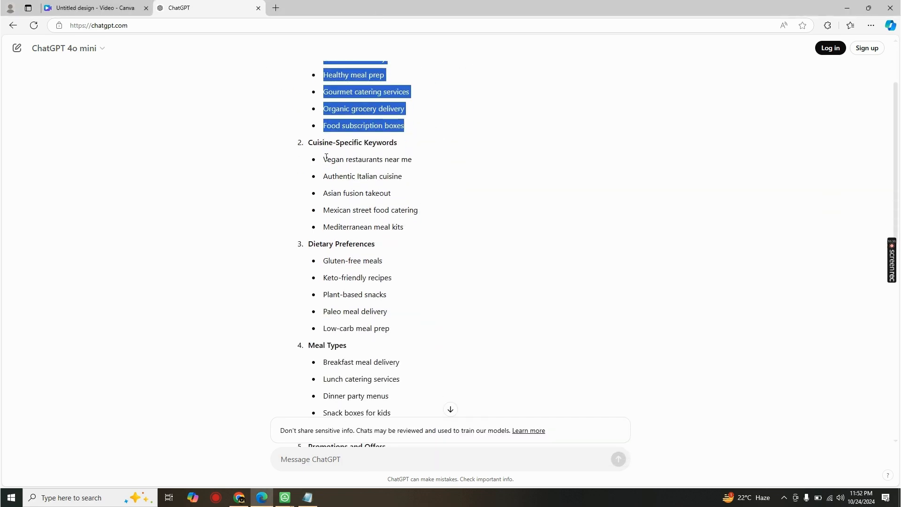
pyautogui.moveTo(324, 159); pyautogui.dragTo(404, 230)
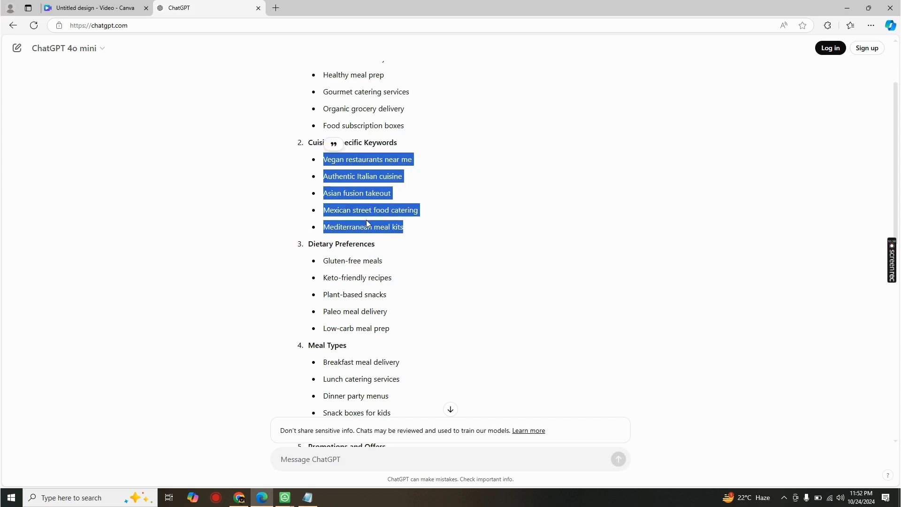
pyautogui.click(308, 497)
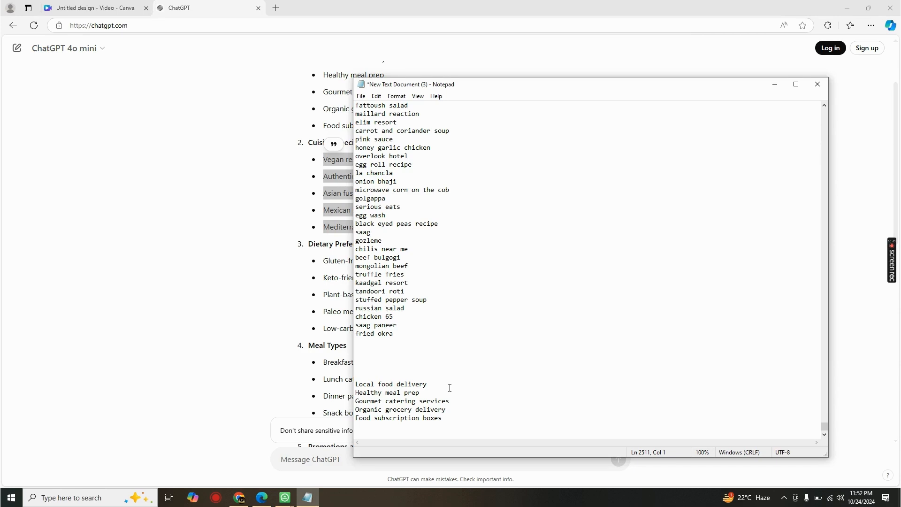
pyautogui.hotkey('ctrl', 'v')
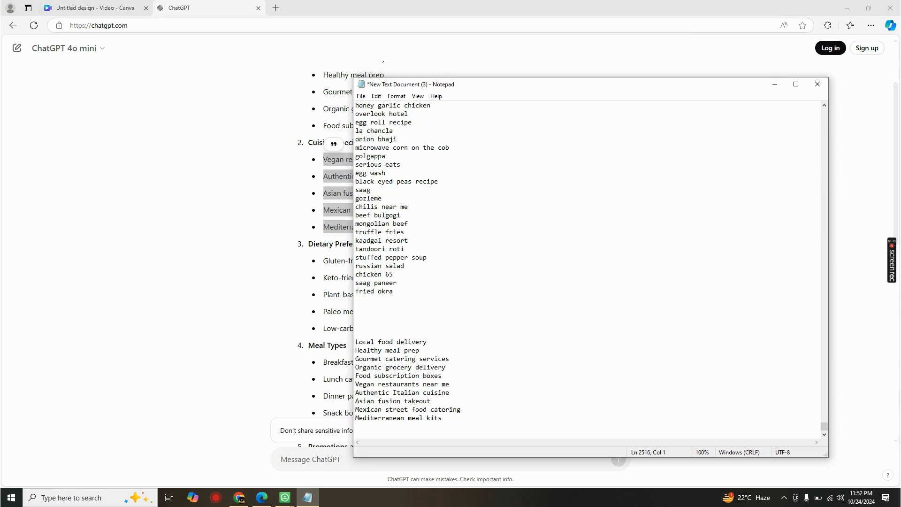
# Step: Copy the five Dietary Preferences keywords from the ChatGPT answer and paste them at the end of the Notepad document
pyautogui.click(370, 5)
pyautogui.scroll(-2, 374, 230)
pyautogui.click(324, 213)
pyautogui.moveTo(325, 214); pyautogui.dragTo(396, 282)
pyautogui.rightClick(370, 265)
pyautogui.click(394, 272)
pyautogui.click(307, 497)
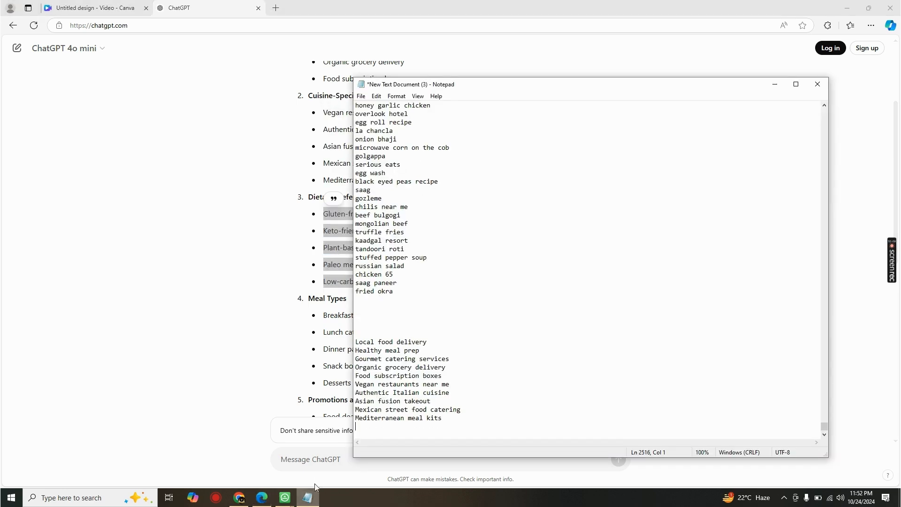
pyautogui.hotkey('ctrl', 'v')
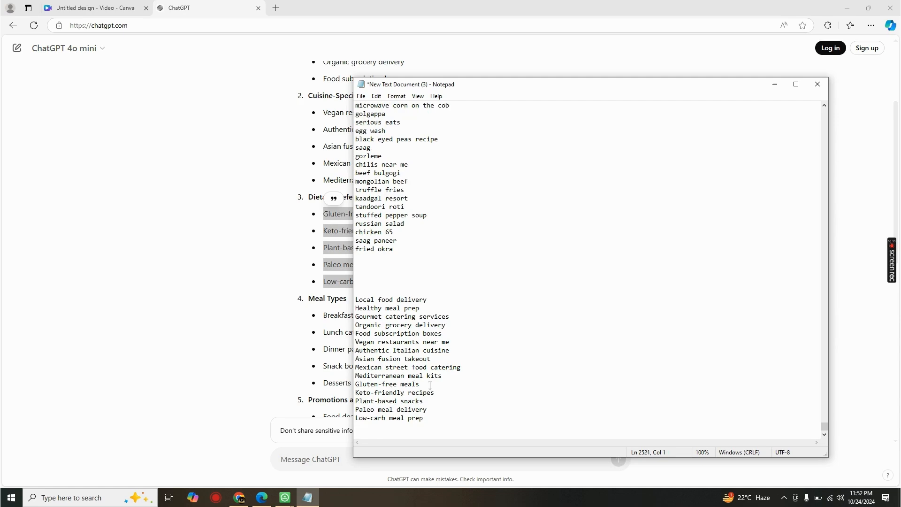
# Step: Return to the ChatGPT answer and copy the five Meal Types keywords, from Breakfast meal delivery to Desserts for events
pyautogui.click(291, 3)
pyautogui.scroll(-4, 387, 272)
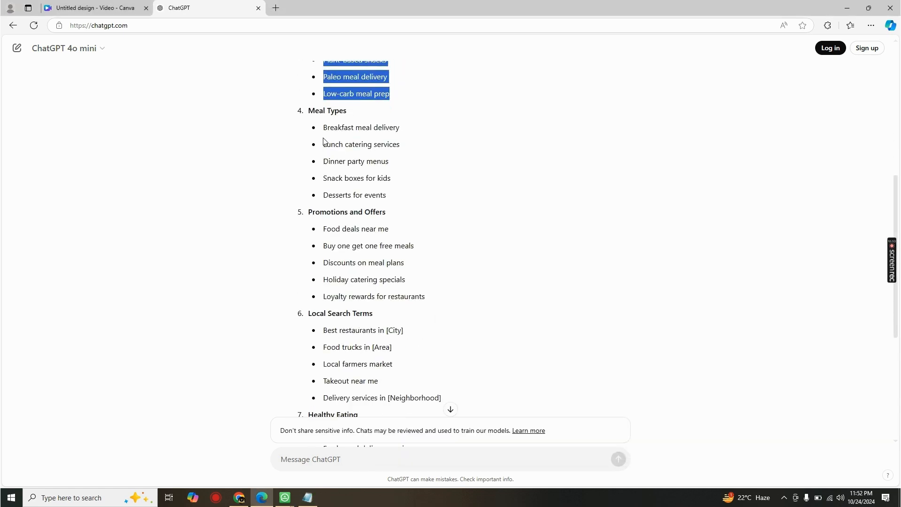
pyautogui.moveTo(325, 127); pyautogui.dragTo(378, 201)
pyautogui.rightClick(379, 202)
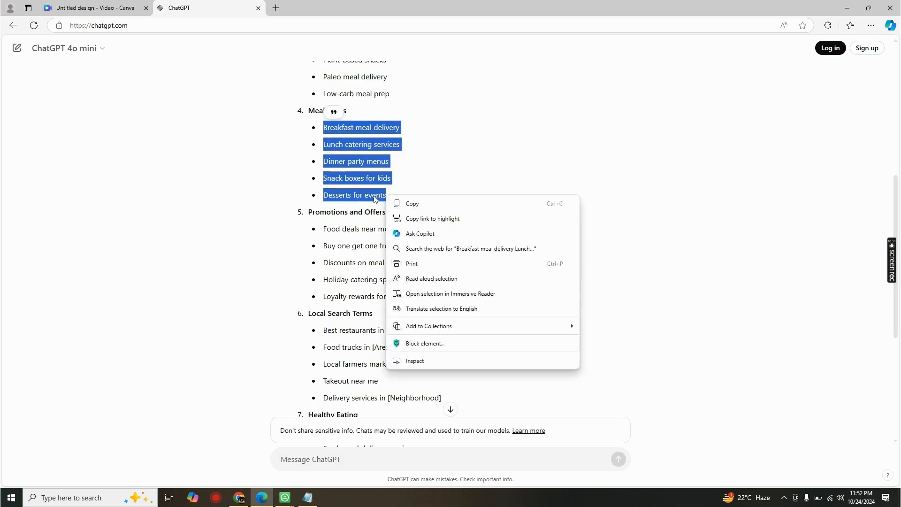
pyautogui.click(378, 203)
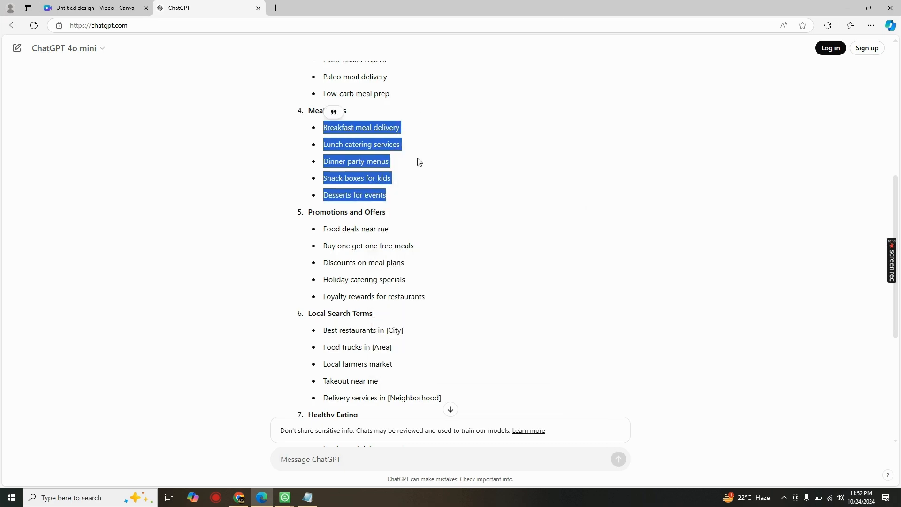
# Step: Minimize the Edge and Chrome windows and paste the Meal Types keywords at the end of the Notepad document
pyautogui.click(846, 8)
pyautogui.click(807, 4)
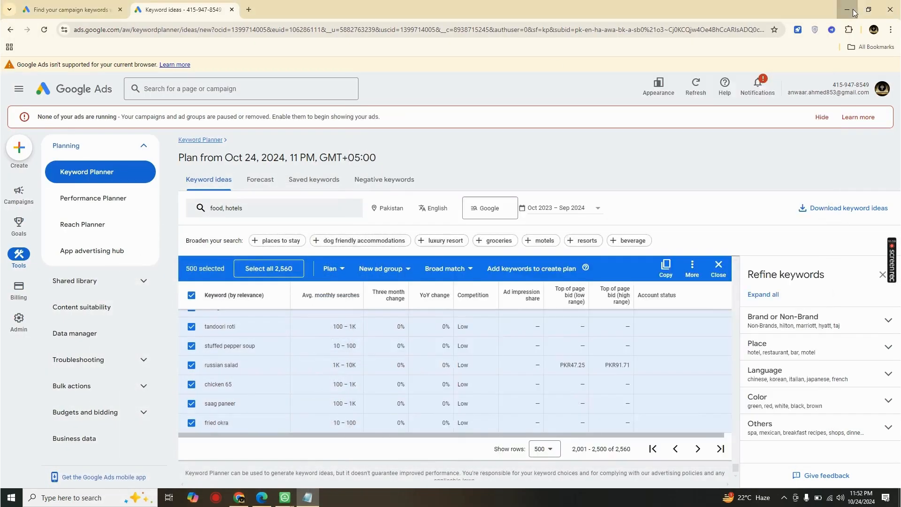
pyautogui.click(847, 9)
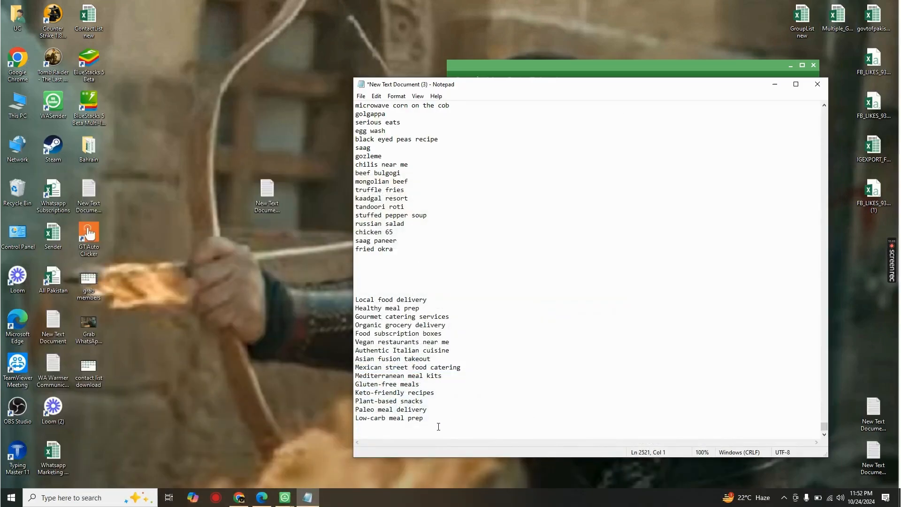
pyautogui.hotkey('ctrl', 'v')
pyautogui.scroll(1, 415, 300)
pyautogui.scroll(-1, 423, 309)
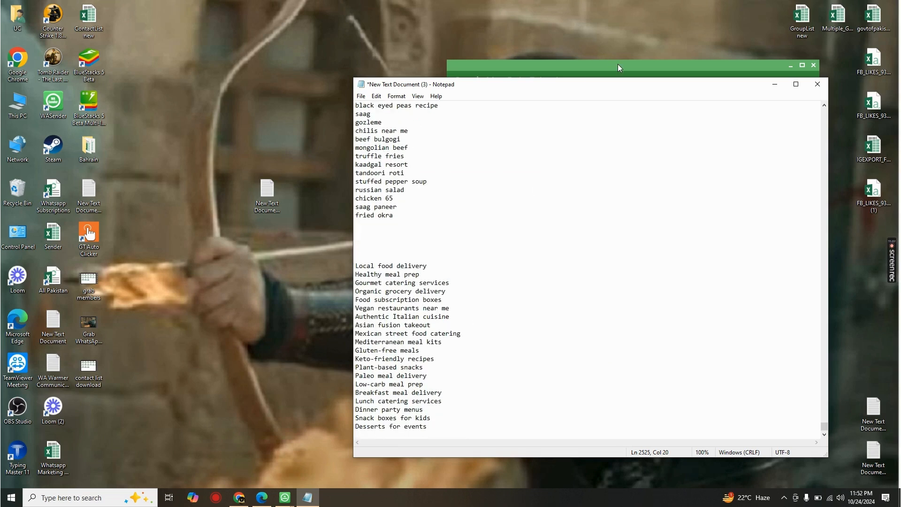
# Step: Copy "Local food delivery" from Notepad and paste it over the sample search term in Google Map Data Extractor
pyautogui.moveTo(573, 88); pyautogui.dragTo(360, 96)
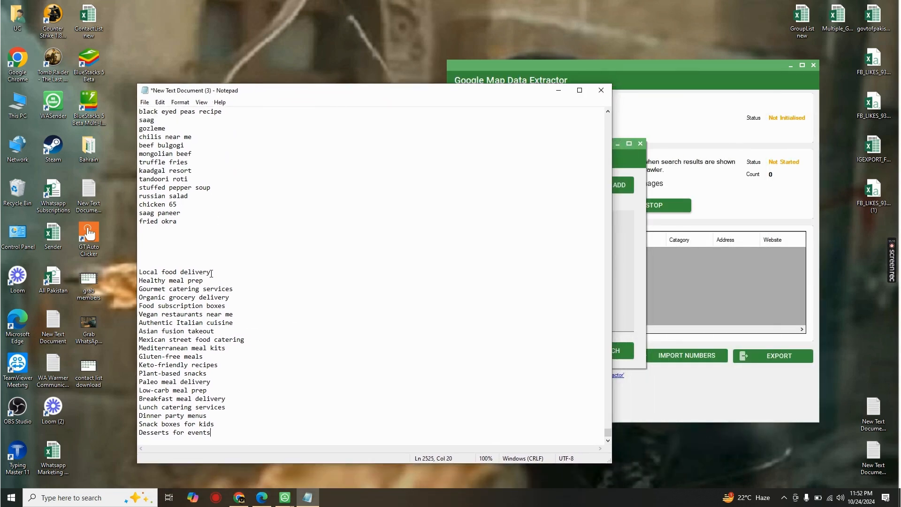
pyautogui.moveTo(210, 272); pyautogui.dragTo(139, 273)
pyautogui.rightClick(149, 268)
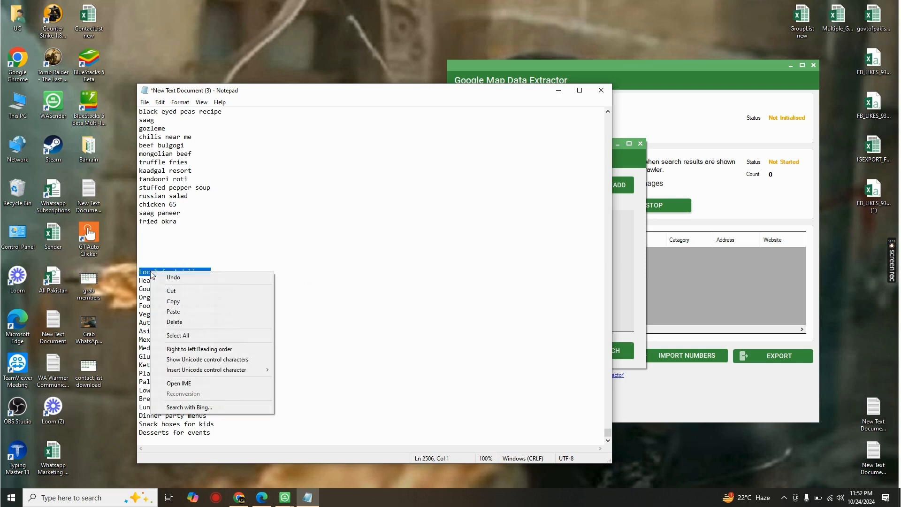
pyautogui.click(197, 302)
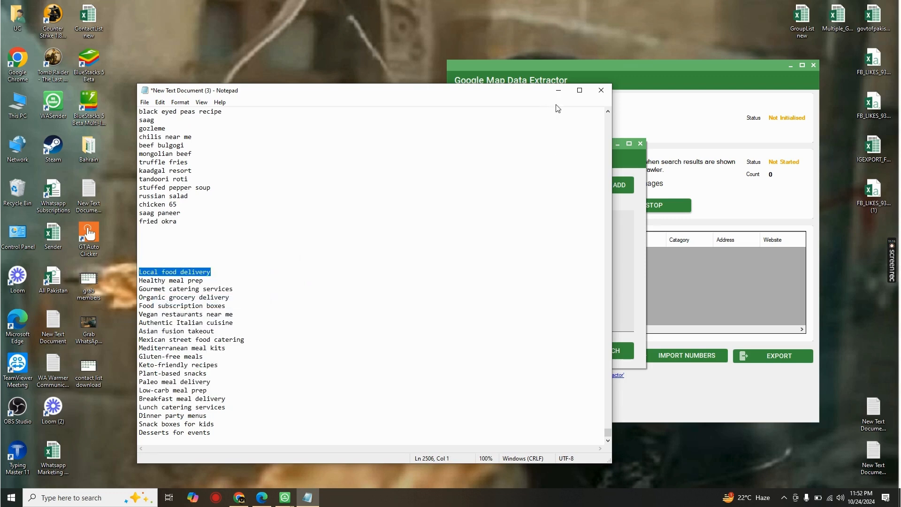
pyautogui.click(558, 91)
pyautogui.moveTo(529, 183); pyautogui.dragTo(411, 181)
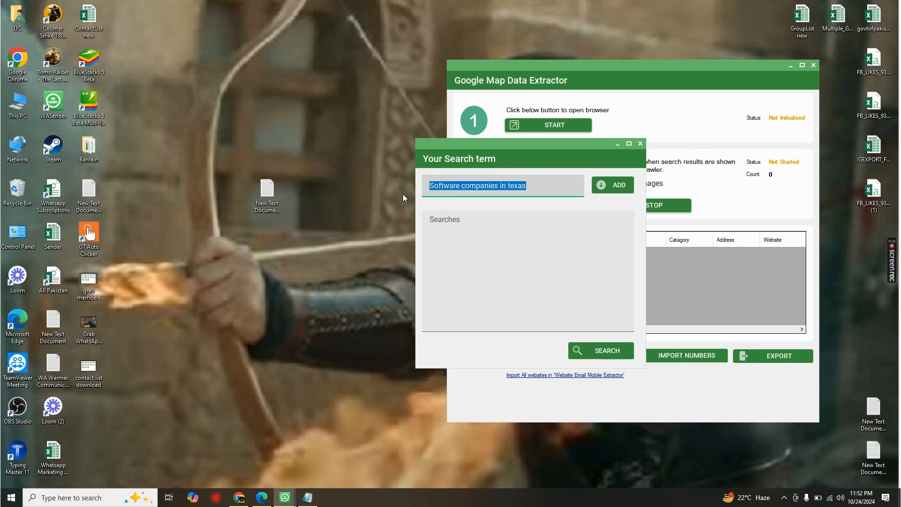
pyautogui.hotkey('ctrl', 'v')
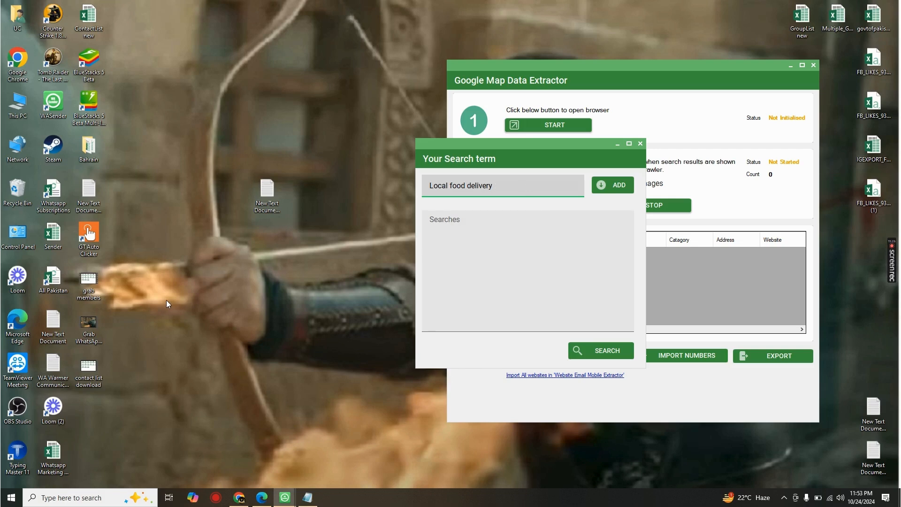
pyautogui.write('usa')
pyautogui.press('BackSpace')
pyautogui.press('BackSpace')
pyautogui.click(166, 299)
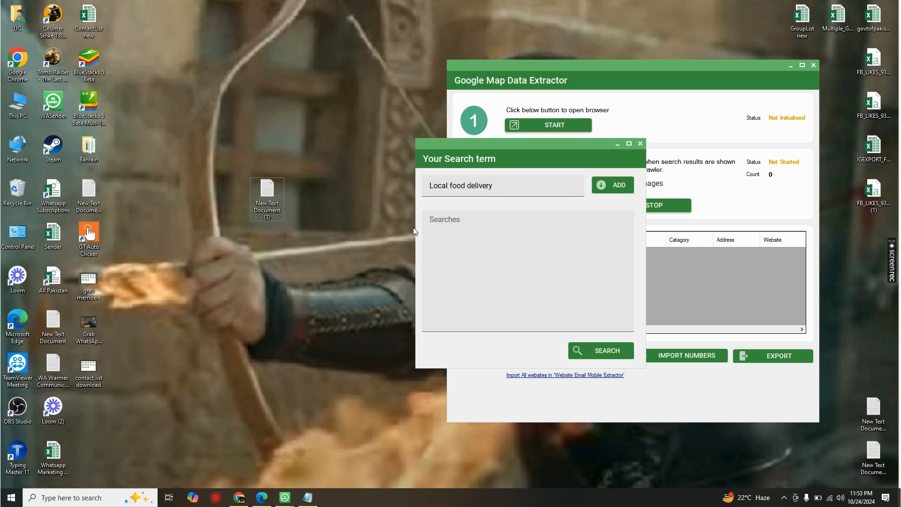
pyautogui.click(538, 189)
pyautogui.write('canada')
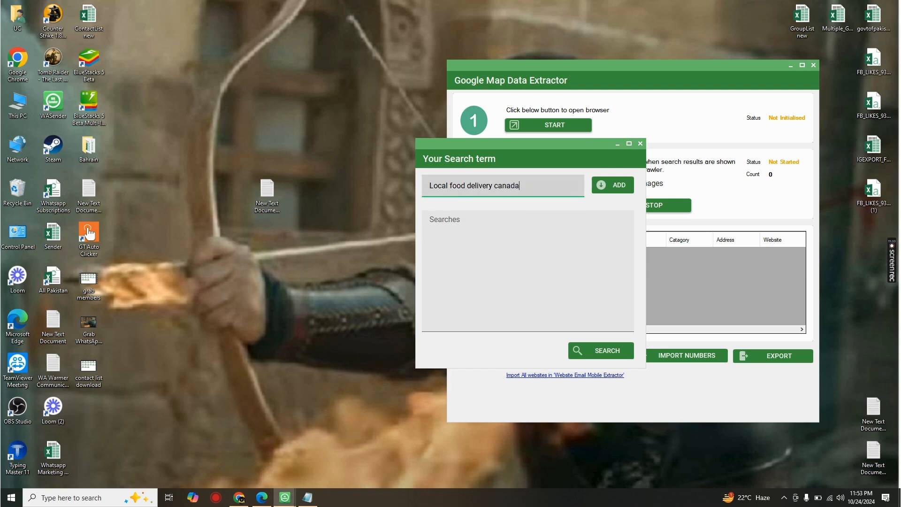
pyautogui.press('BackSpace')
pyautogui.press('BackSpace')
pyautogui.press('BackSpace')
pyautogui.press('BackSpace')
pyautogui.press('BackSpace')
# Step: Complete the search term as "Local food delivery in islamabad" and add it to the Searches list
pyautogui.write('in Pakistan')
pyautogui.press('BackSpace')
pyautogui.press('BackSpace')
pyautogui.press('BackSpace')
pyautogui.press('BackSpace')
pyautogui.press('BackSpace')
pyautogui.press('BackSpace')
pyautogui.write('islamabad')
pyautogui.click(604, 184)
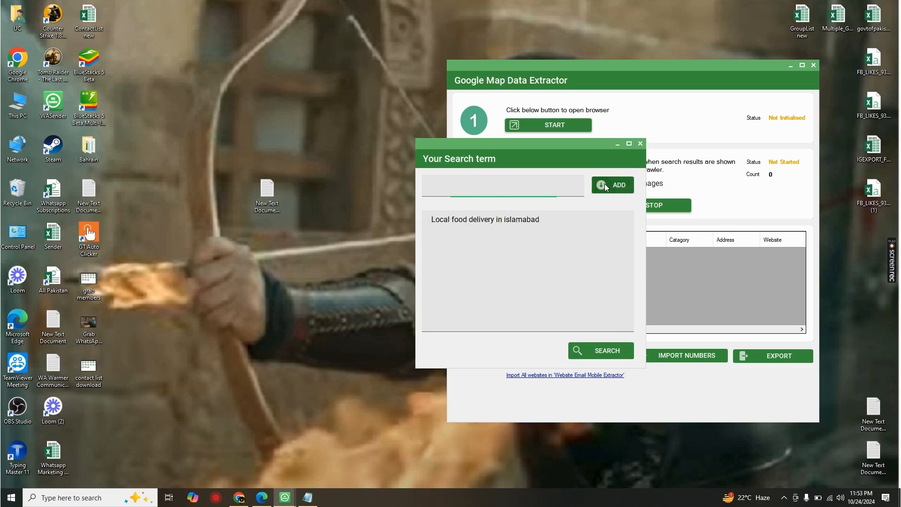
# Step: Copy "Healthy meal prep" from Notepad, move its window clear of the extractor and paste the keyword as the next search term
pyautogui.click(307, 497)
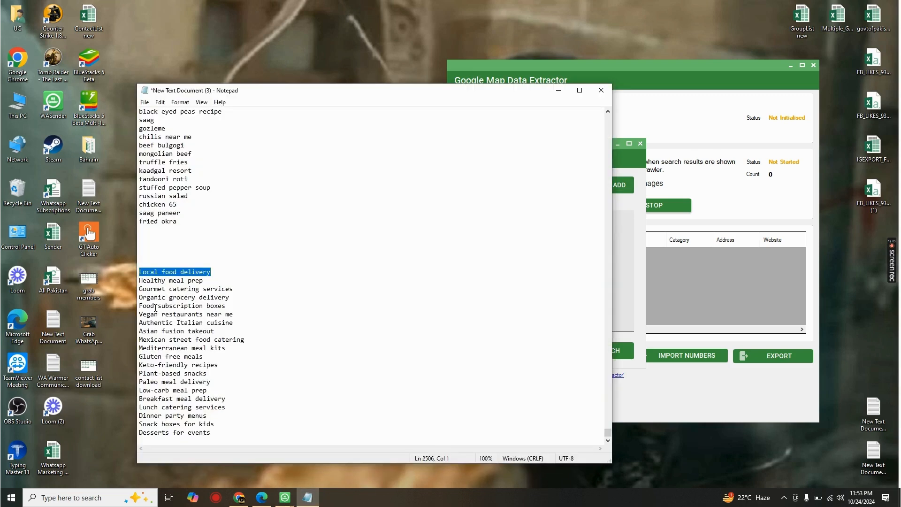
pyautogui.moveTo(204, 281); pyautogui.dragTo(136, 281)
pyautogui.rightClick(151, 281)
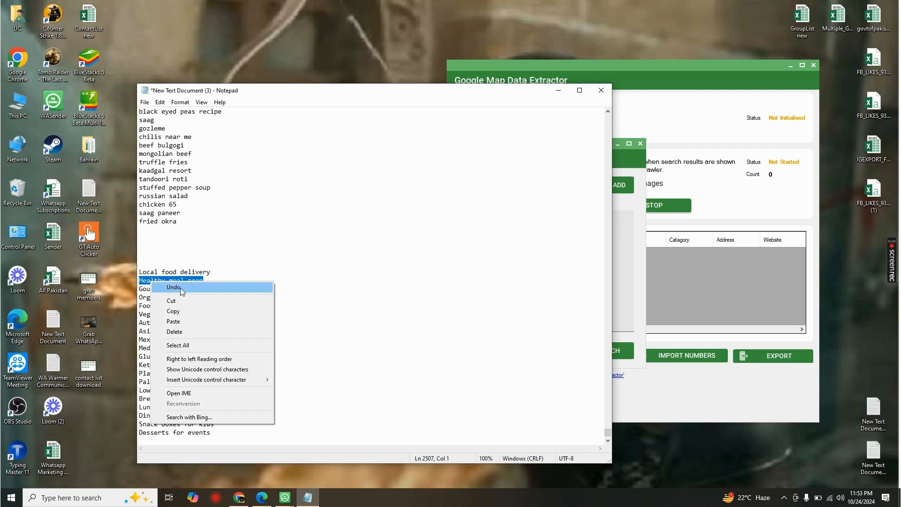
pyautogui.click(191, 311)
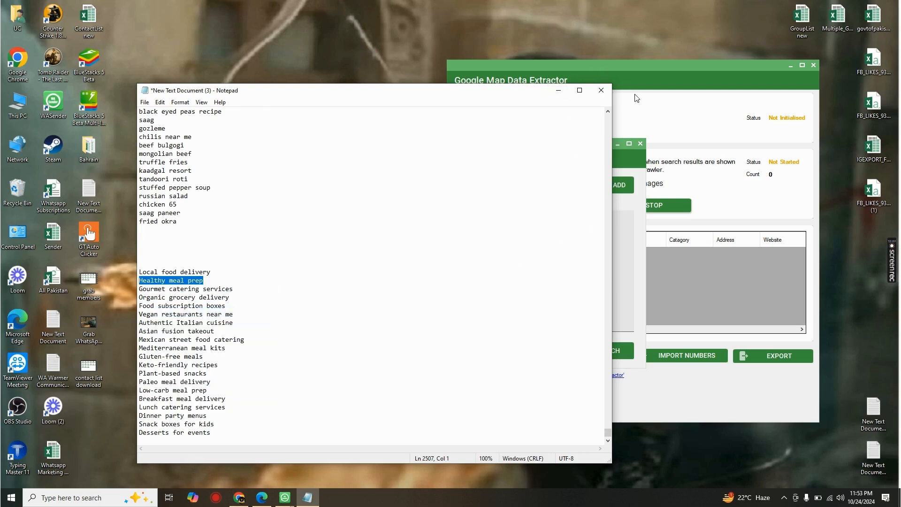
pyautogui.moveTo(512, 93); pyautogui.dragTo(426, 105)
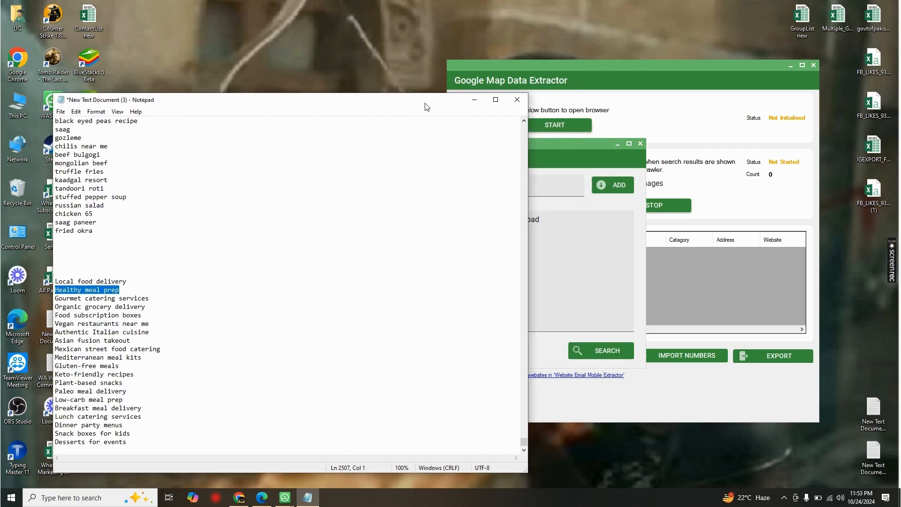
pyautogui.click(555, 143)
pyautogui.click(507, 190)
pyautogui.hotkey('ctrl', 'v')
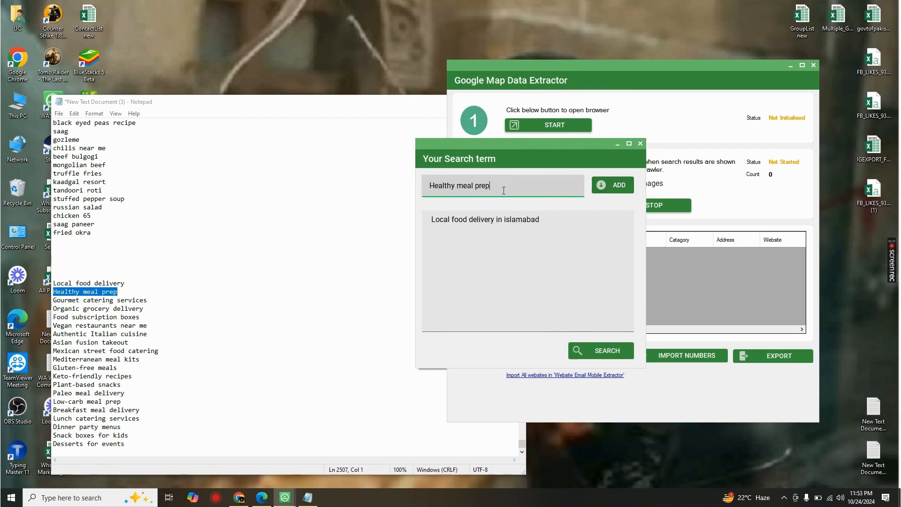
# Step: Complete the search term as "Healthy meal prep in Islamabad" and add it to the search list
pyautogui.write('in Islamabad')
pyautogui.click(617, 180)
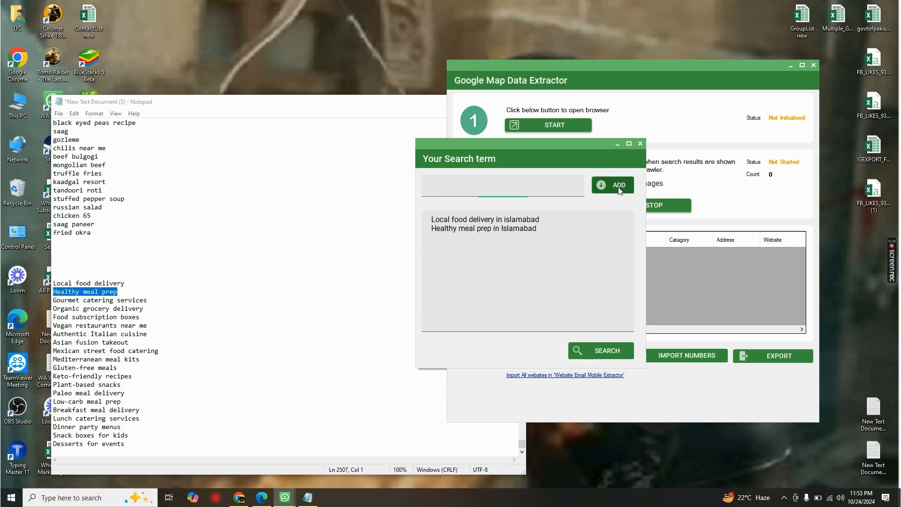
# Step: Copy "Gourmet catering services" from the Notepad list and paste it as the next search term in the extractor
pyautogui.moveTo(151, 301); pyautogui.dragTo(52, 300)
pyautogui.rightClick(58, 299)
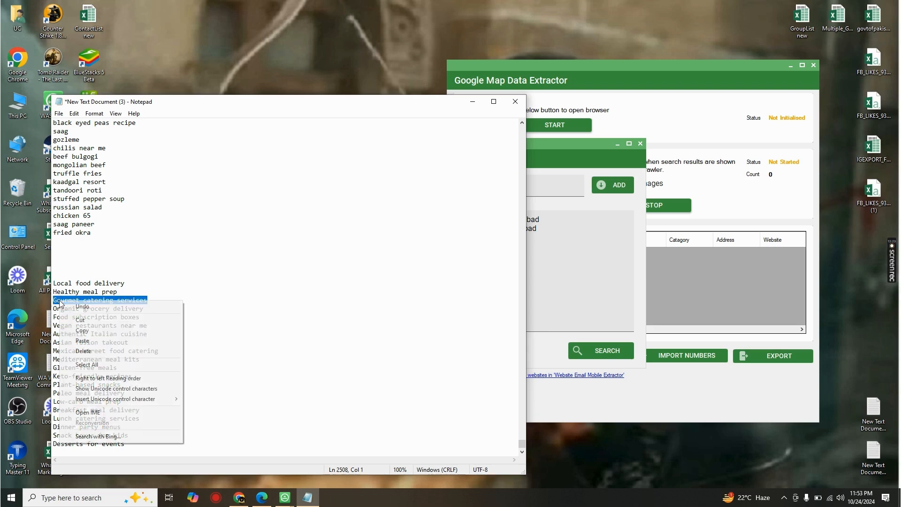
pyautogui.click(114, 330)
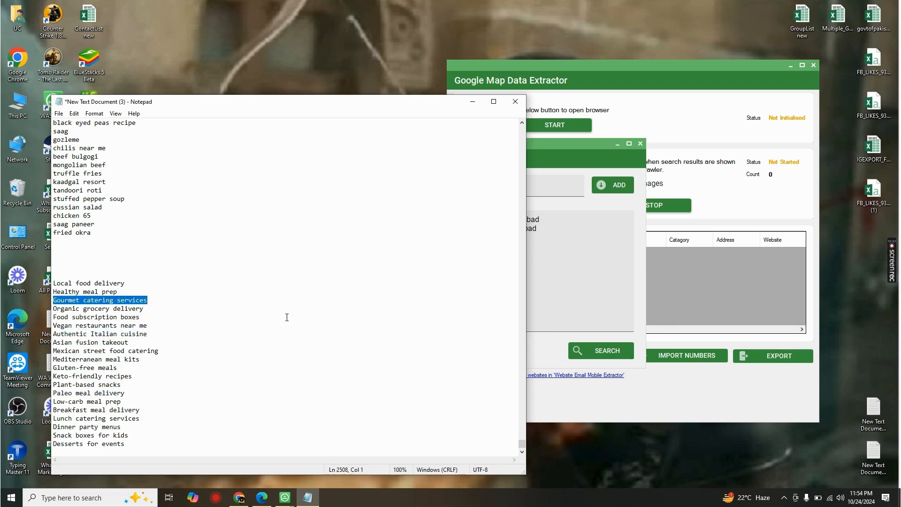
pyautogui.click(562, 168)
pyautogui.click(465, 185)
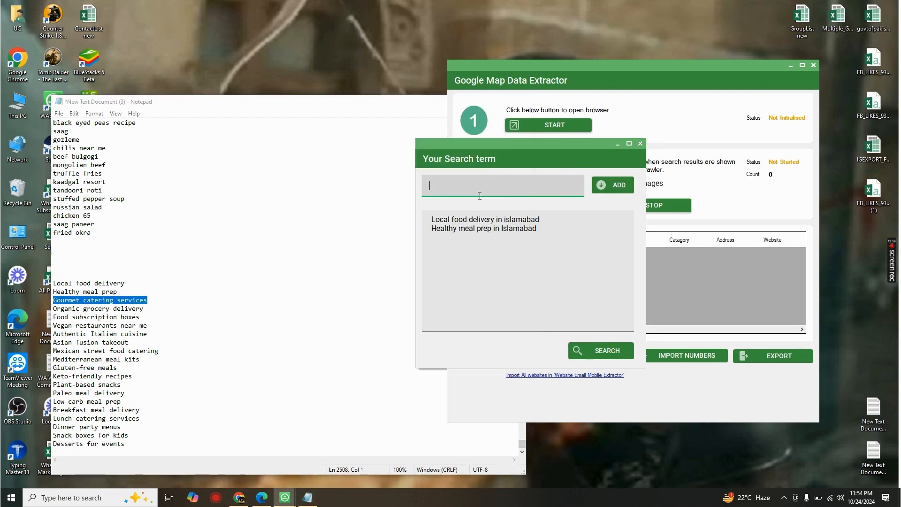
pyautogui.hotkey('ctrl', 'v')
# Step: Complete the search term as "Gourmet catering services in islamabad" and add it to the search list
pyautogui.write('in is')
pyautogui.press('BackSpace')
pyautogui.press('BackSpace')
pyautogui.press('BackSpace')
pyautogui.write('n islamabad')
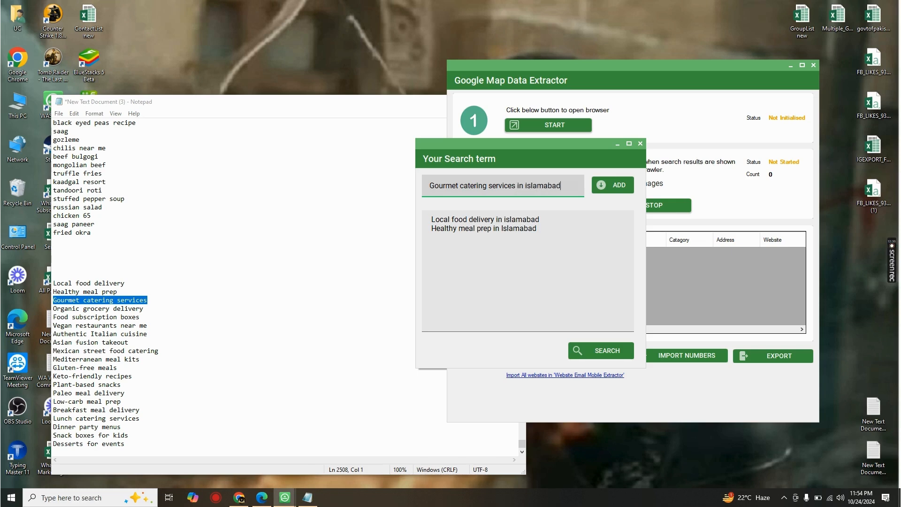
pyautogui.click(616, 186)
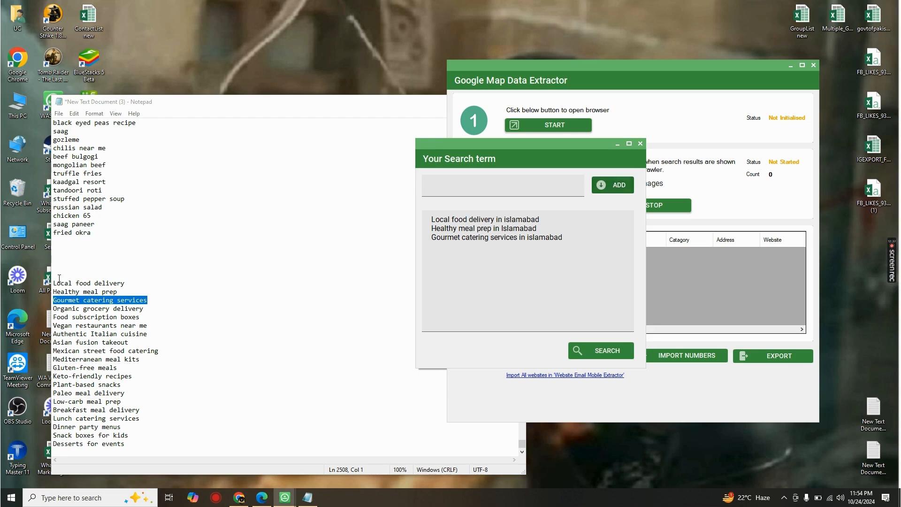
# Step: Copy "Organic grocery delivery" from Notepad and add it to the search list as "Organic grocery delivery in islamabad"
pyautogui.moveTo(146, 307); pyautogui.dragTo(55, 308)
pyautogui.rightClick(54, 308)
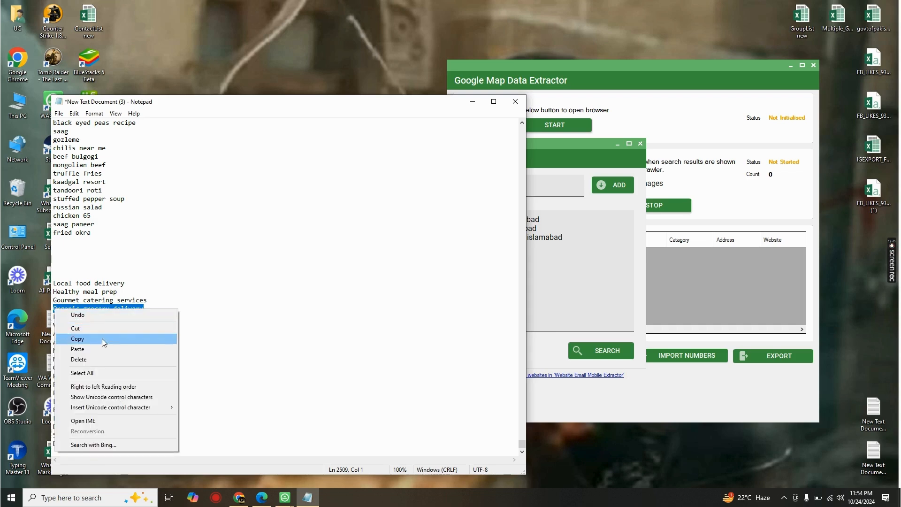
pyautogui.click(71, 340)
pyautogui.click(563, 175)
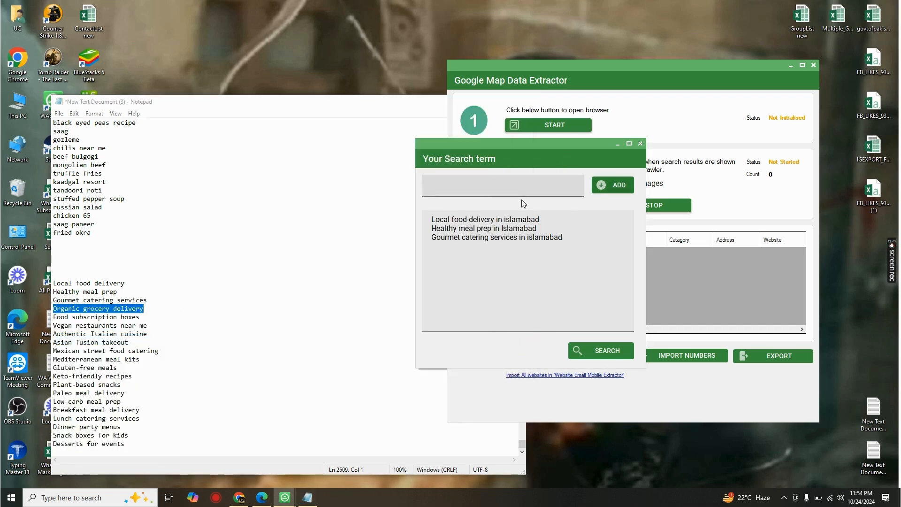
pyautogui.click(480, 185)
pyautogui.hotkey('ctrl', 'v')
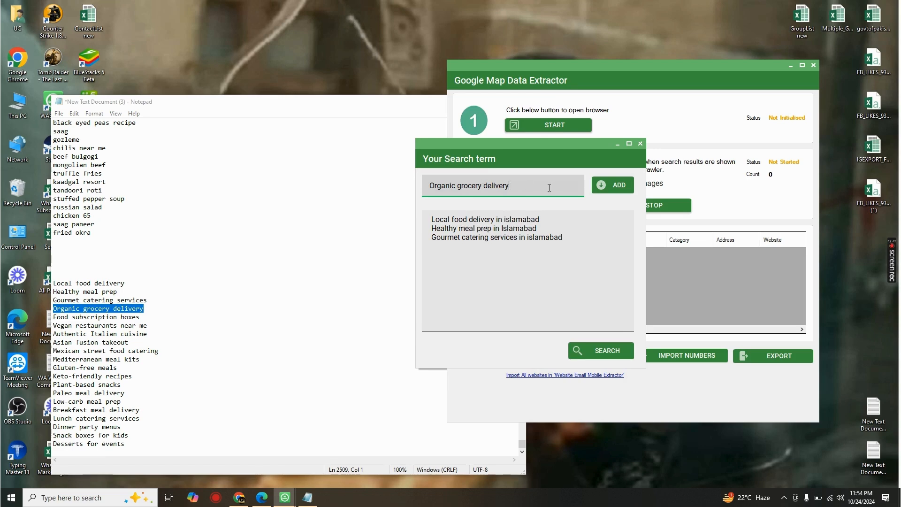
pyautogui.write('in islamabad')
pyautogui.click(610, 185)
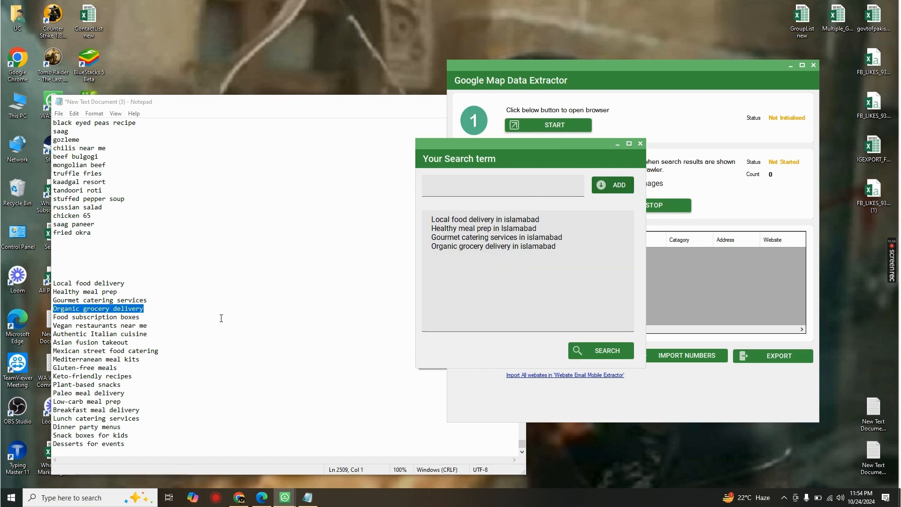
# Step: Close the Notepad keyword document and save its changes
pyautogui.click(384, 114)
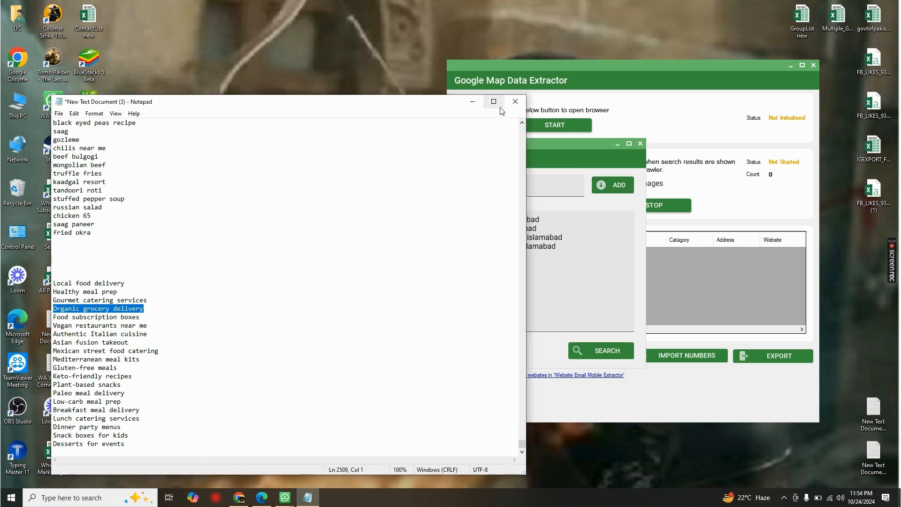
pyautogui.click(515, 101)
pyautogui.click(428, 258)
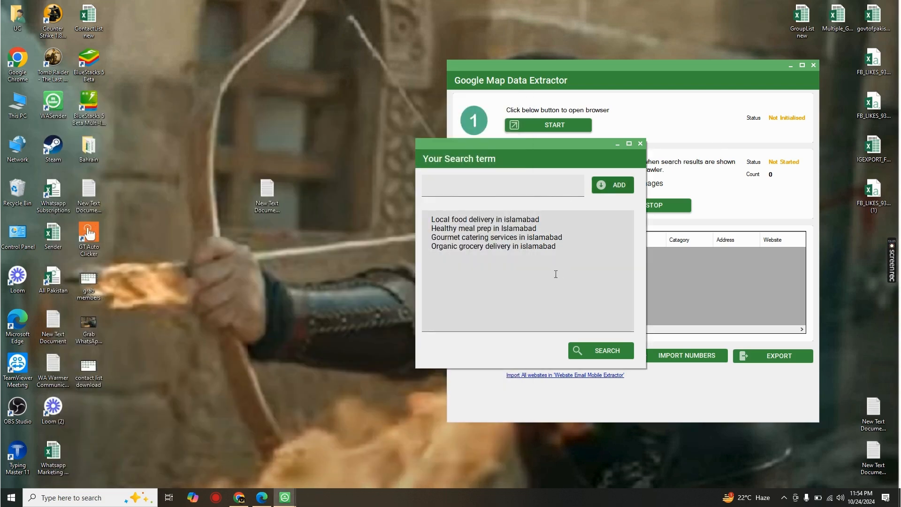
# Step: Run the search for the listed terms and maximize the browser window that opens
pyautogui.click(612, 354)
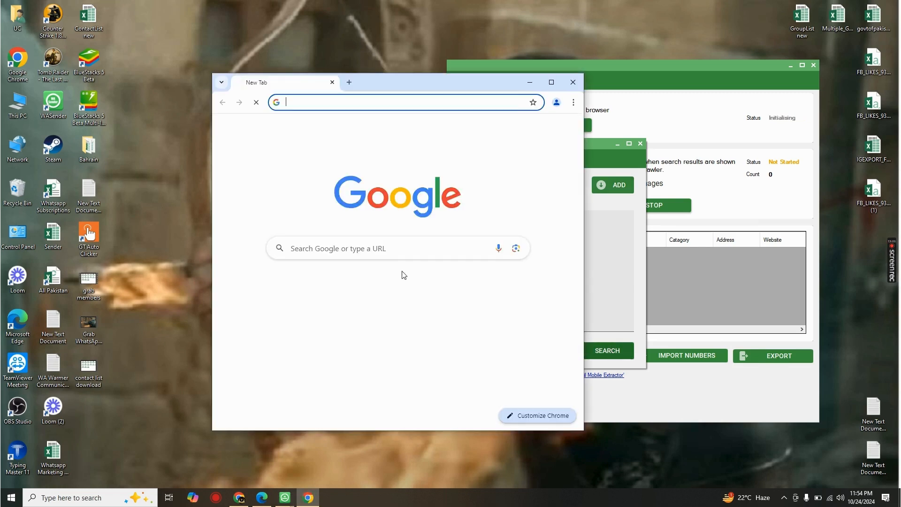
pyautogui.moveTo(415, 80); pyautogui.dragTo(294, 52)
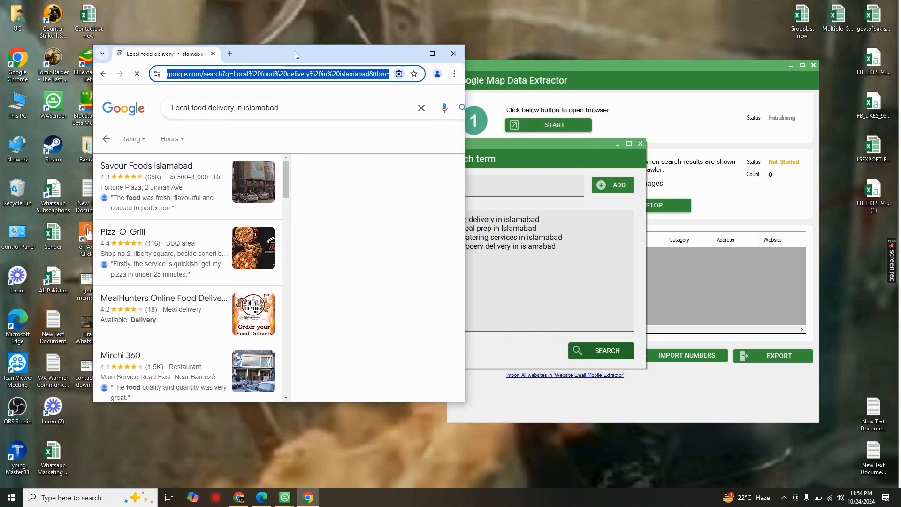
pyautogui.click(433, 53)
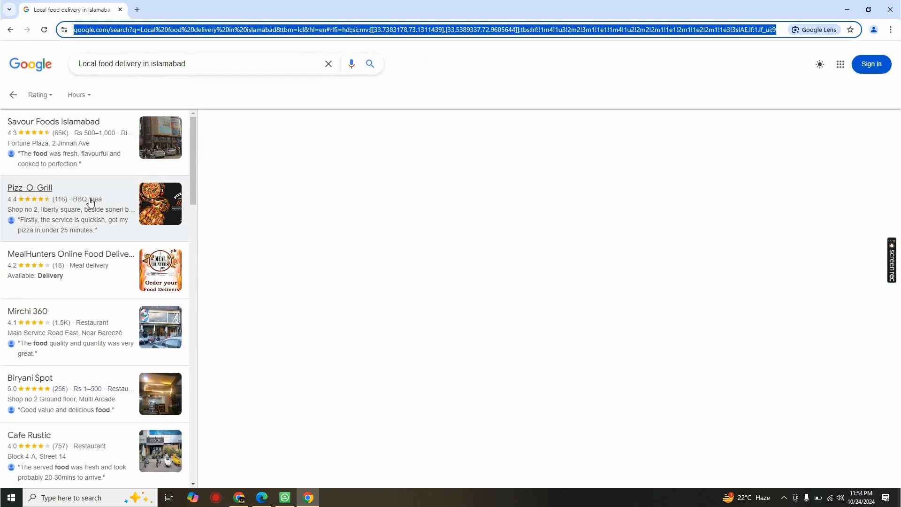
# Step: Examine the Google business results for "Local food delivery in islamabad", from the first listing to the page links at the end
pyautogui.scroll(-20, 91, 201)
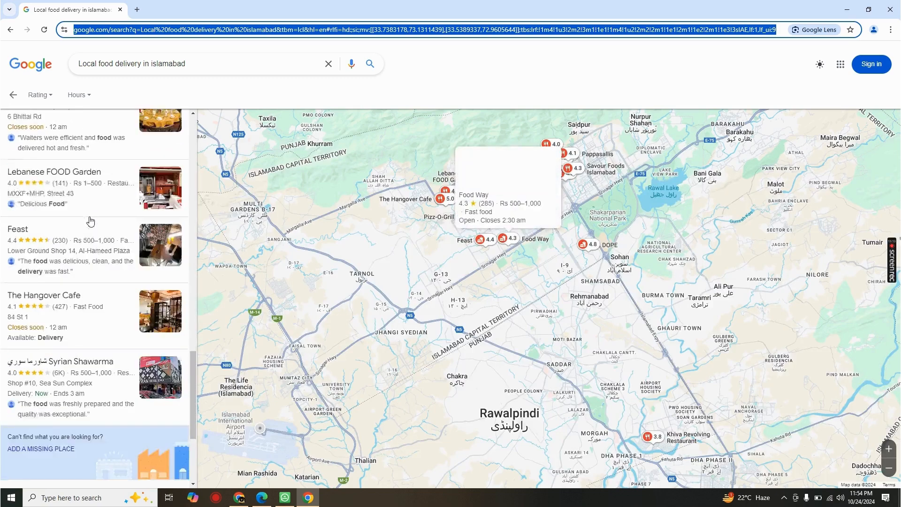
pyautogui.scroll(-4, 90, 221)
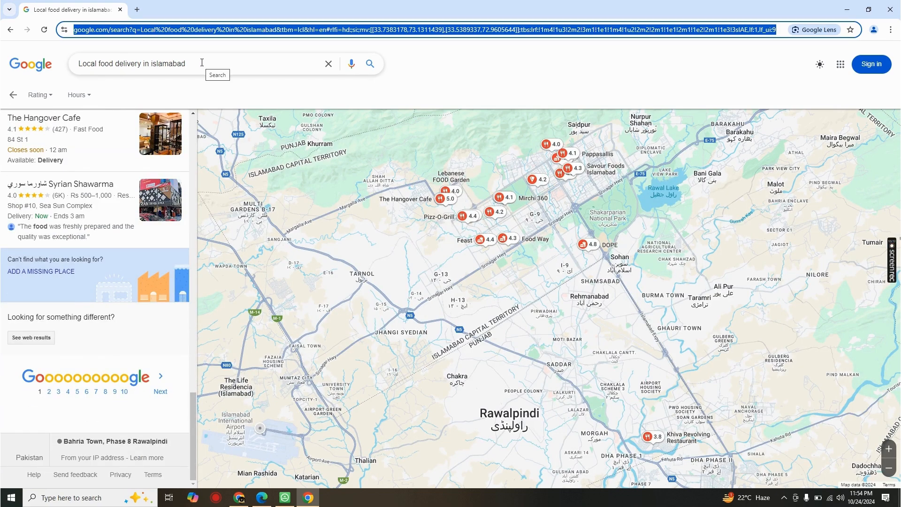
pyautogui.click(116, 64)
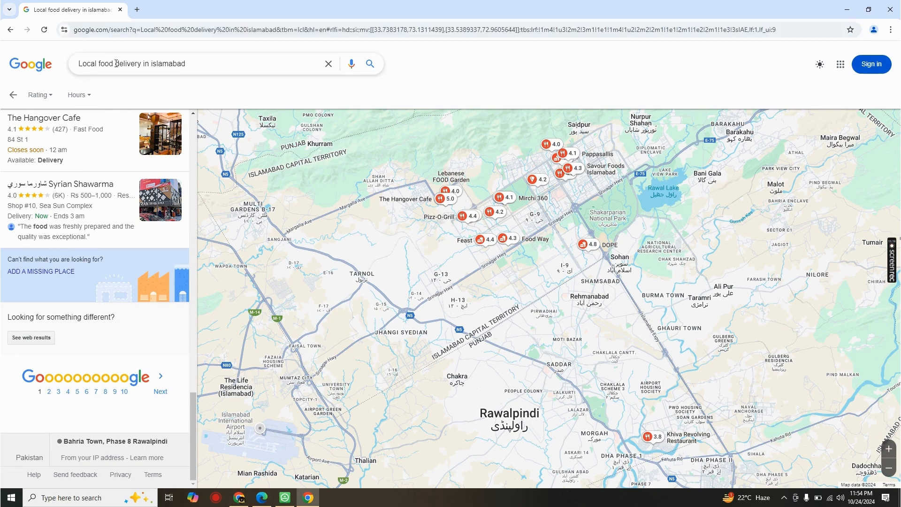
pyautogui.moveTo(215, 64); pyautogui.dragTo(78, 66)
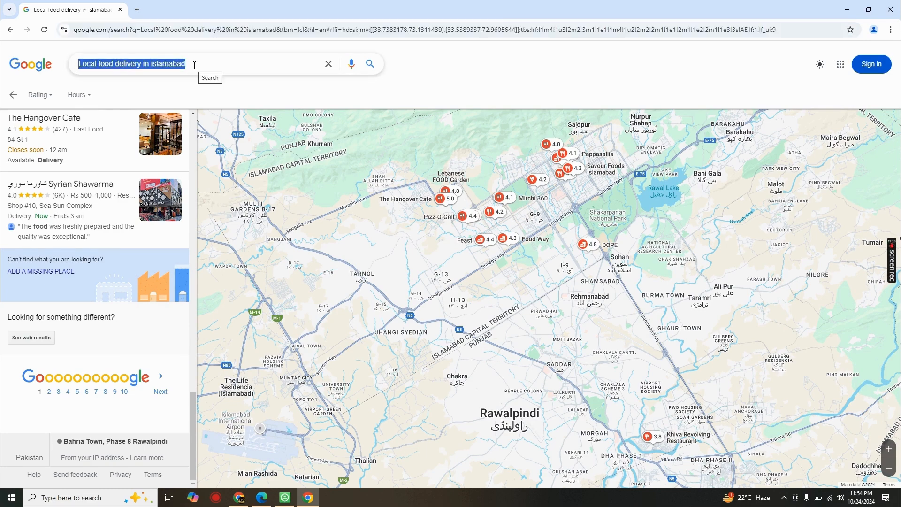
pyautogui.scroll(10, 100, 299)
pyautogui.scroll(8, 99, 299)
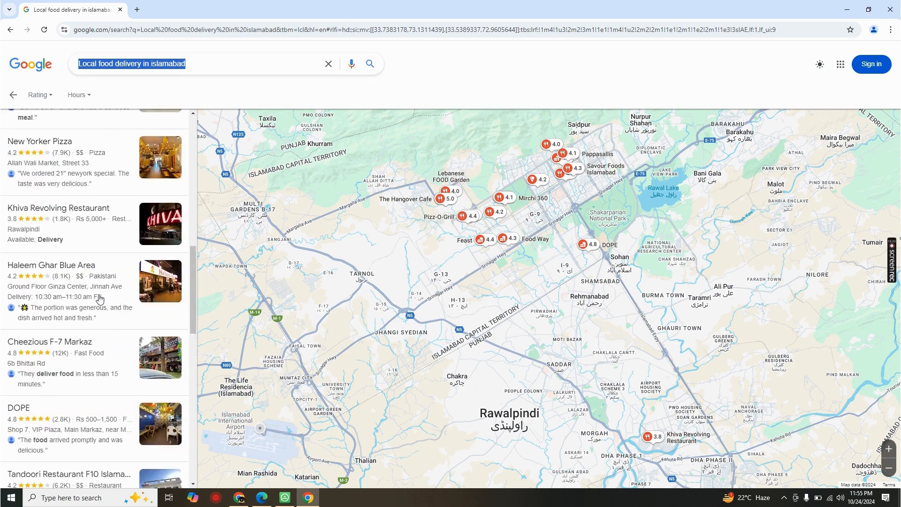
pyautogui.scroll(-17, 99, 299)
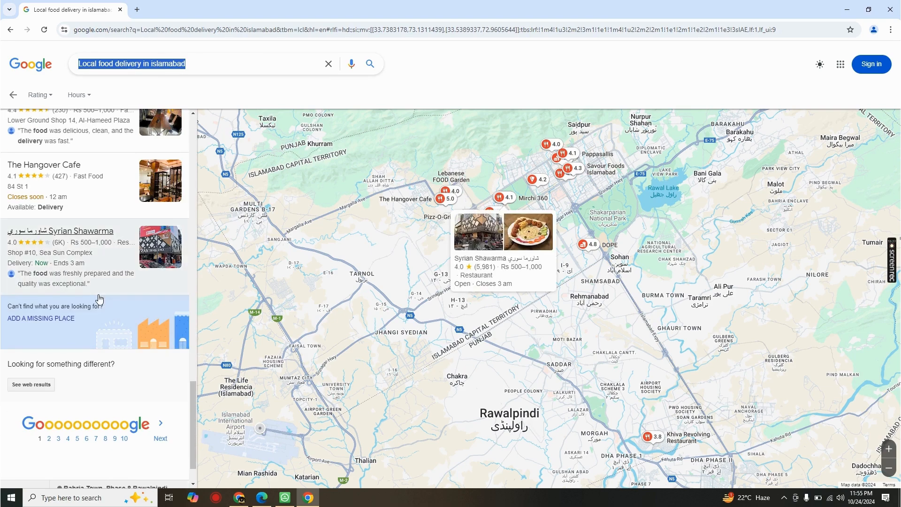
pyautogui.scroll(-1, 91, 302)
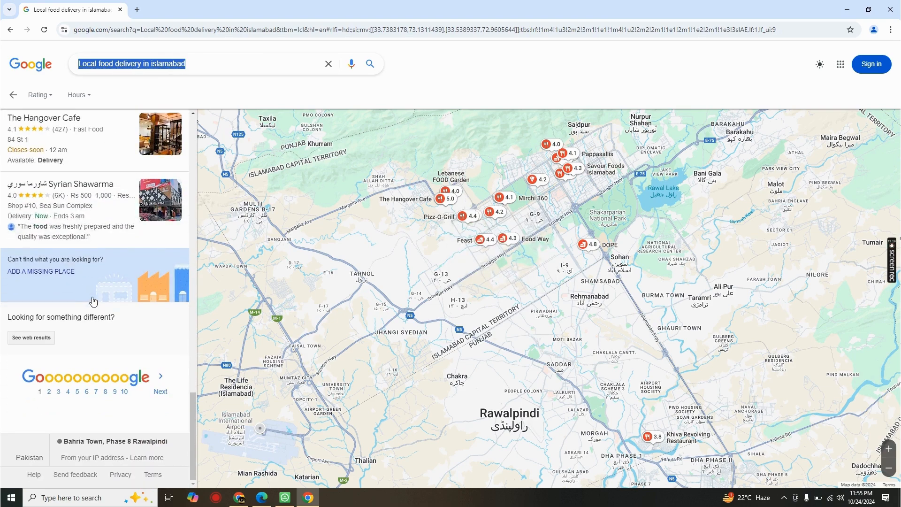
pyautogui.scroll(20, 84, 298)
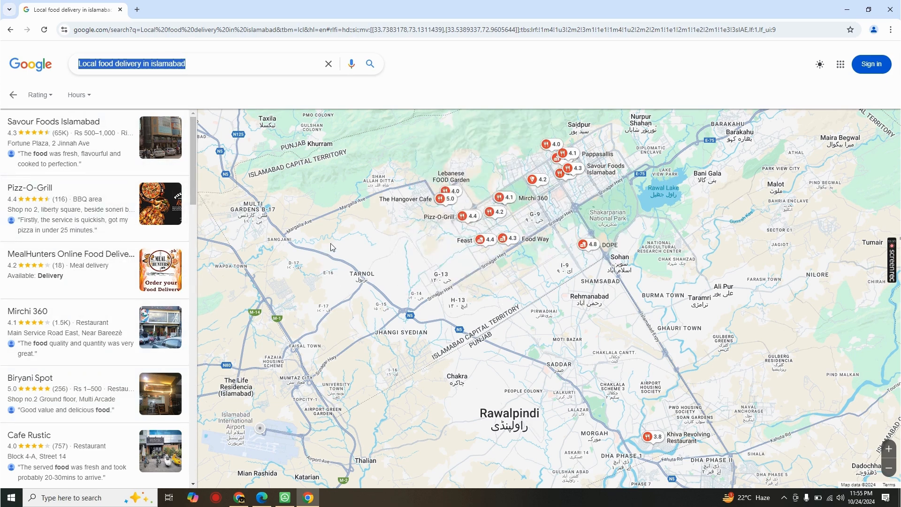
# Step: Restore the browser window to its smaller size and move it clear of the text document on the desktop
pyautogui.click(869, 11)
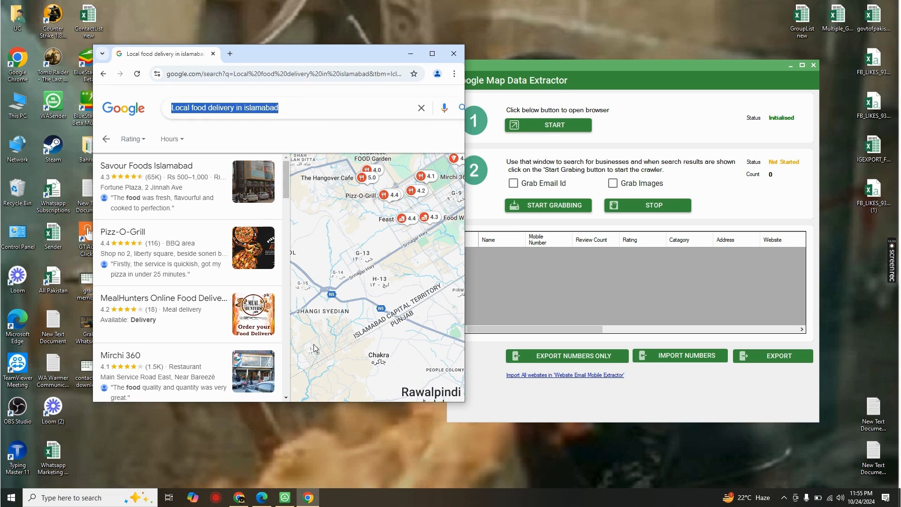
pyautogui.click(203, 108)
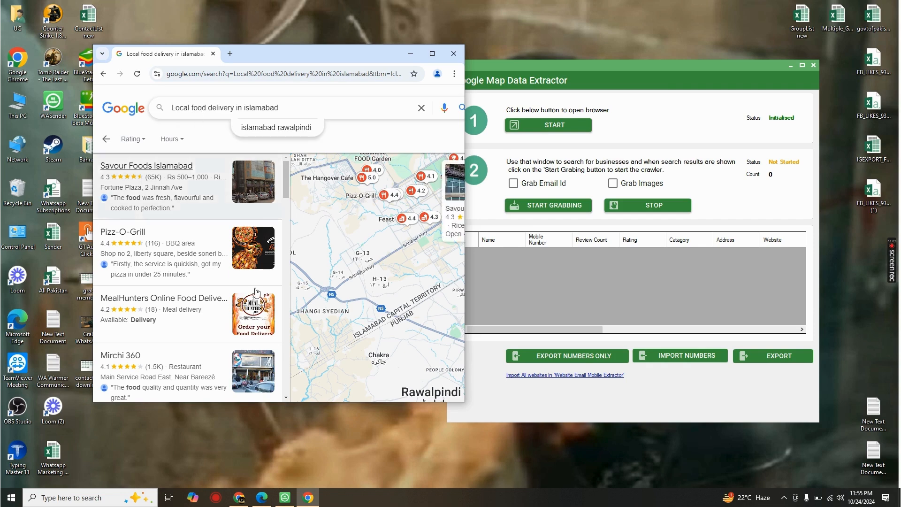
pyautogui.moveTo(368, 63); pyautogui.dragTo(595, 56)
# Step: Reopen New Text Document (3), highlight "Healthy meal prep" in the keyword list at its end, and minimize the document
pyautogui.doubleClick(271, 202)
pyautogui.scroll(-5, 324, 276)
pyautogui.scroll(-5, 523, 244)
pyautogui.scroll(-20, 523, 244)
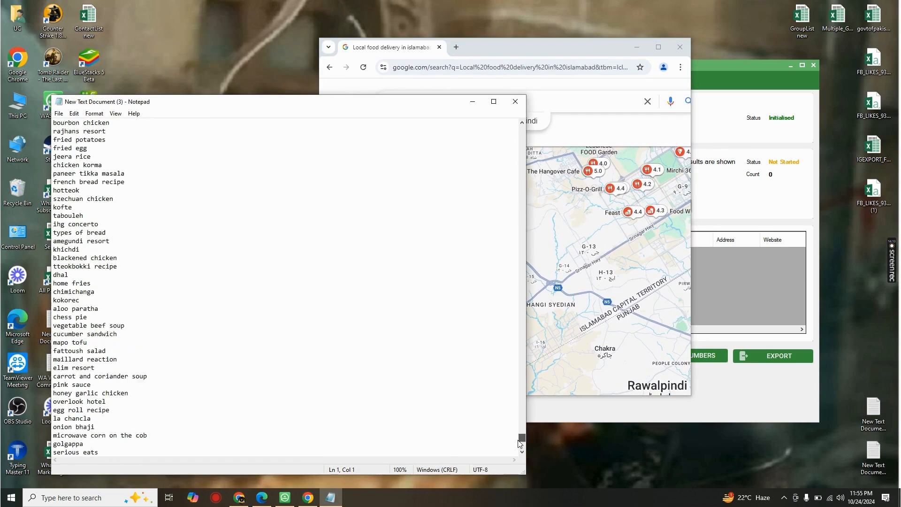
pyautogui.moveTo(123, 291)
pyautogui.mouseDown()
pyautogui.moveTo(64, 283)
pyautogui.moveTo(53, 293)
pyautogui.mouseUp()
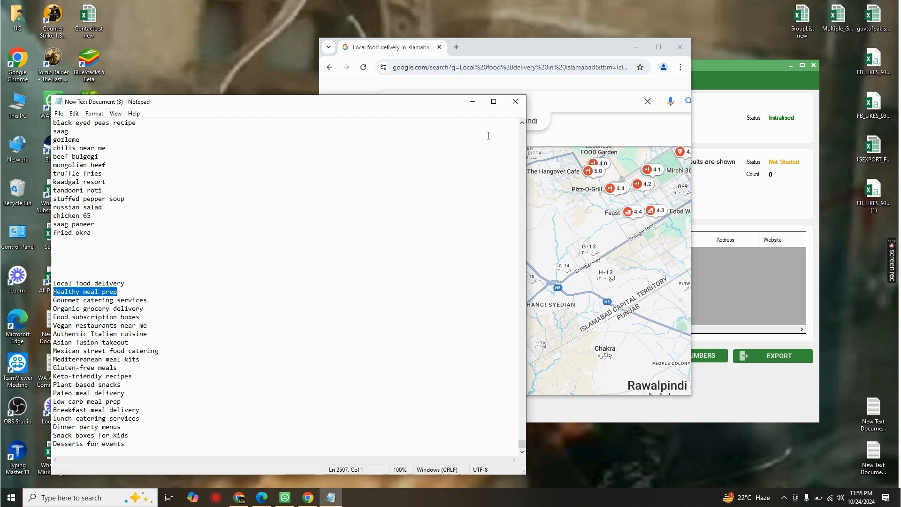
pyautogui.click(472, 101)
# Step: Move the browser window beside the extractor, enable Grab Email Id and start grabbing the business results
pyautogui.moveTo(517, 50); pyautogui.dragTo(355, 74)
pyautogui.click(347, 123)
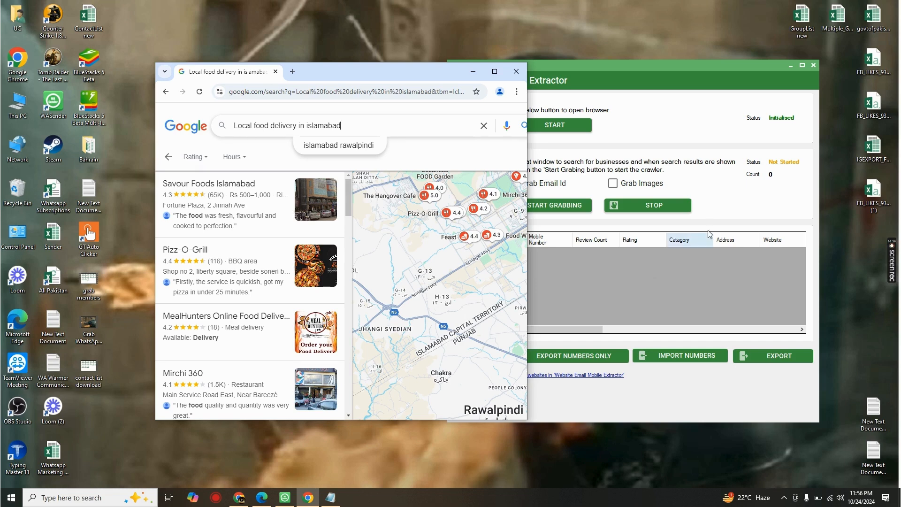
pyautogui.click(669, 90)
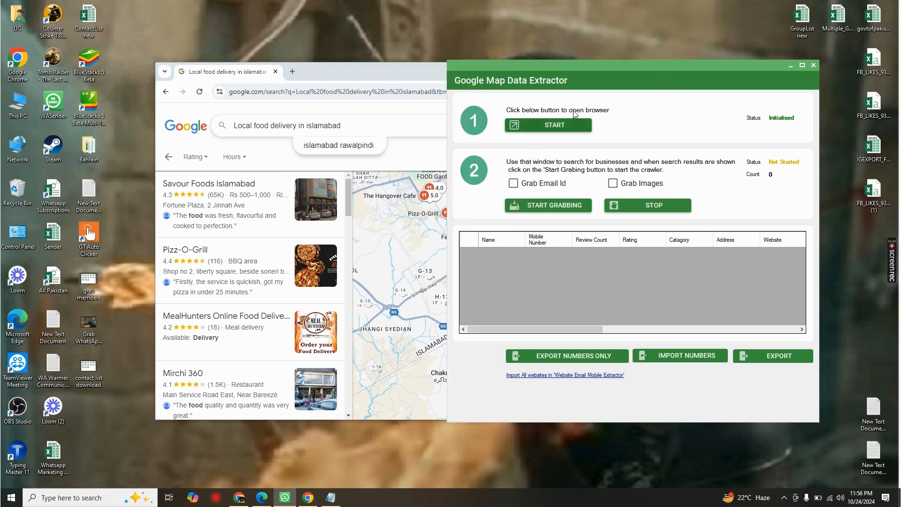
pyautogui.click(514, 184)
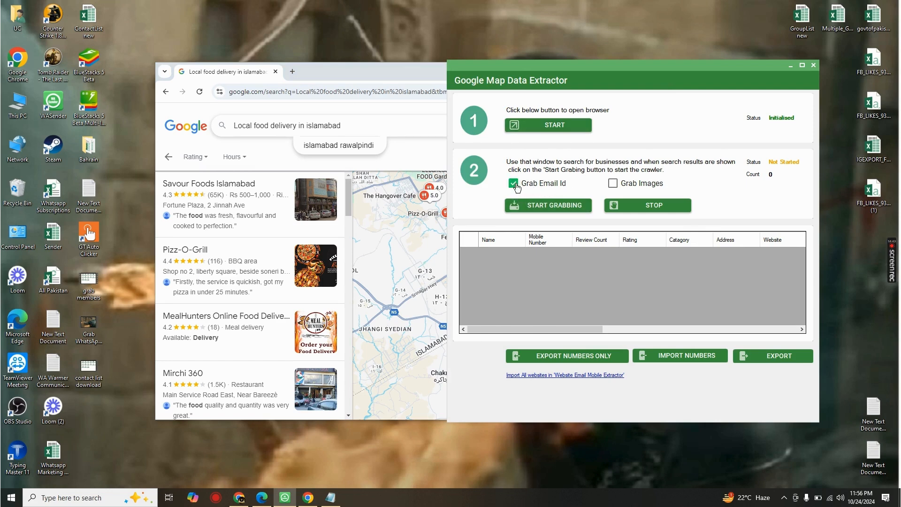
pyautogui.click(568, 210)
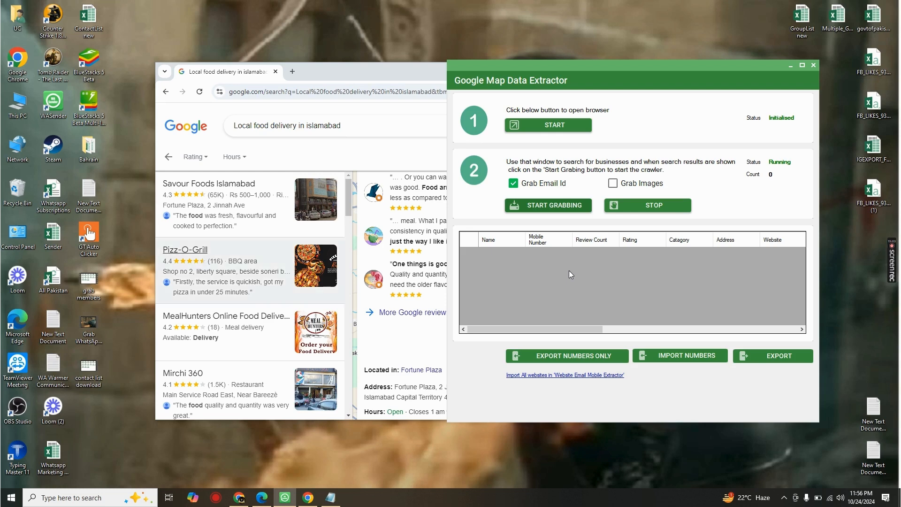
# Step: Minimize the browser and Google Map Data Extractor windows to show the desktop
pyautogui.click(384, 67)
pyautogui.click(472, 72)
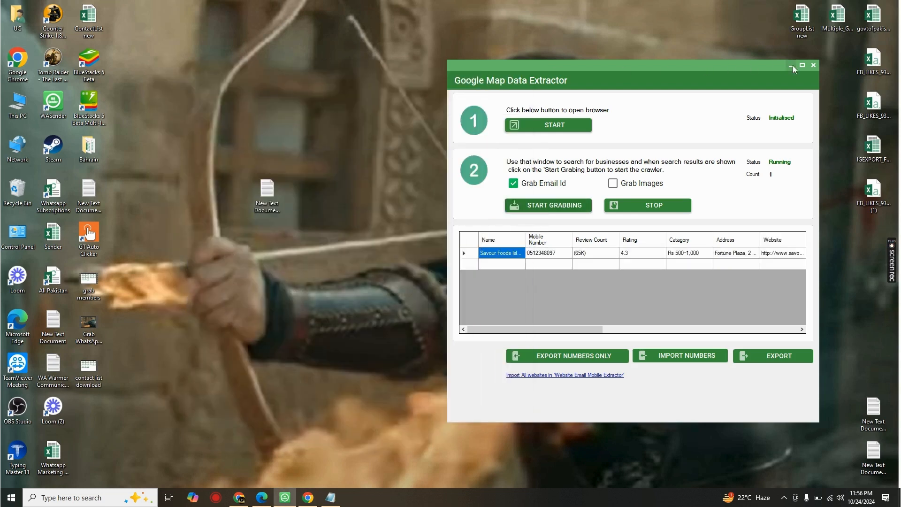
pyautogui.click(790, 67)
pyautogui.rightClick(307, 156)
pyautogui.click(374, 185)
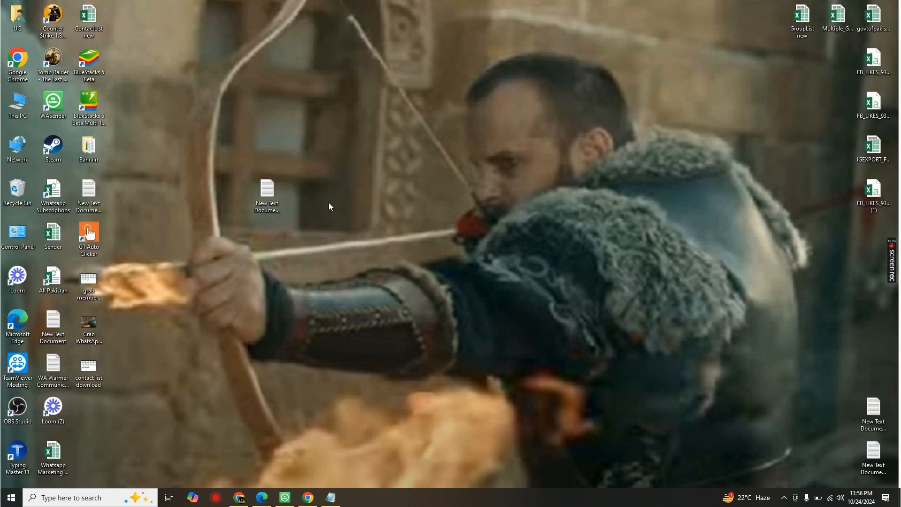
# Step: Bring the extractor and the browser back on screen, with Google Map Data Extractor in front
pyautogui.click(285, 499)
pyautogui.click(308, 497)
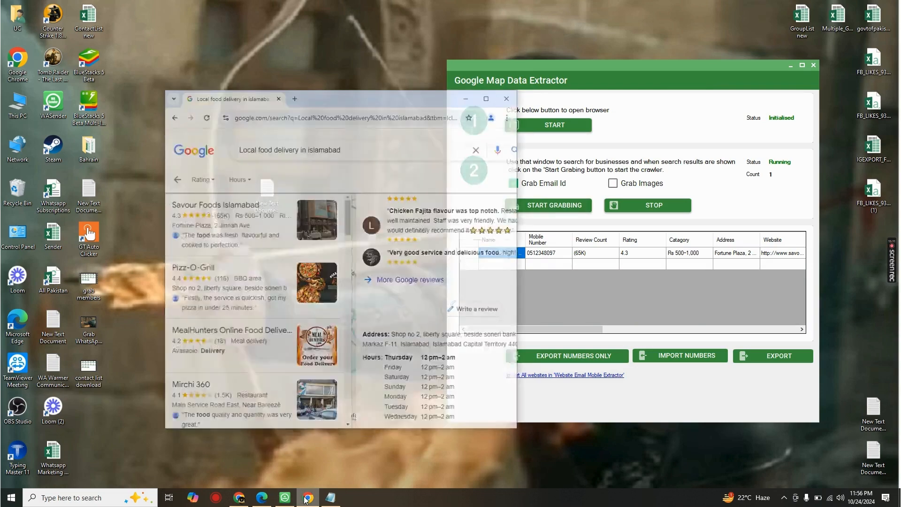
pyautogui.click(676, 71)
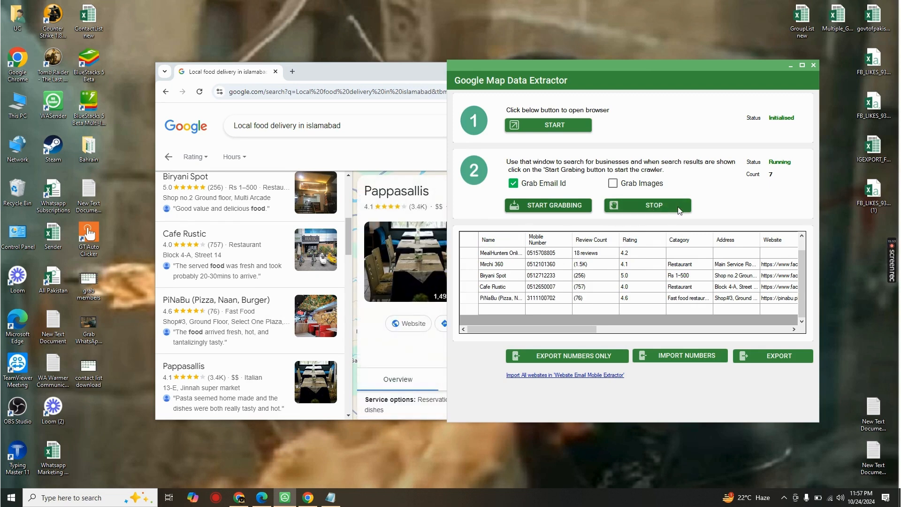
# Step: Stop the grabbing, close the search browser and move Google Map Data Extractor toward the middle of the desktop
pyautogui.click(663, 208)
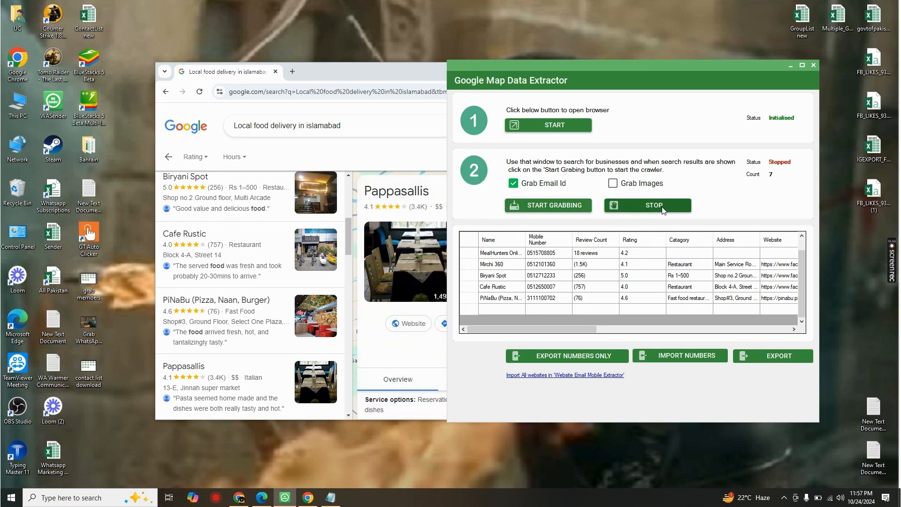
pyautogui.click(401, 80)
pyautogui.click(524, 72)
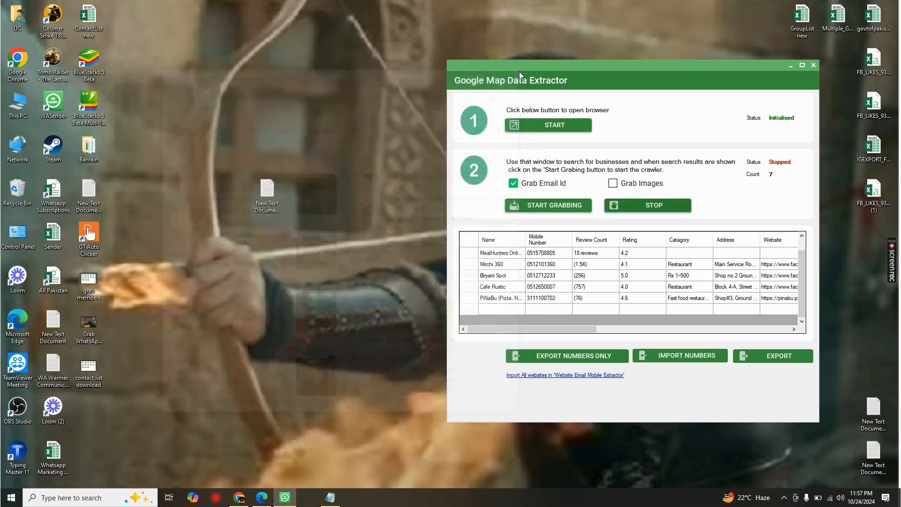
pyautogui.moveTo(640, 77); pyautogui.dragTo(567, 63)
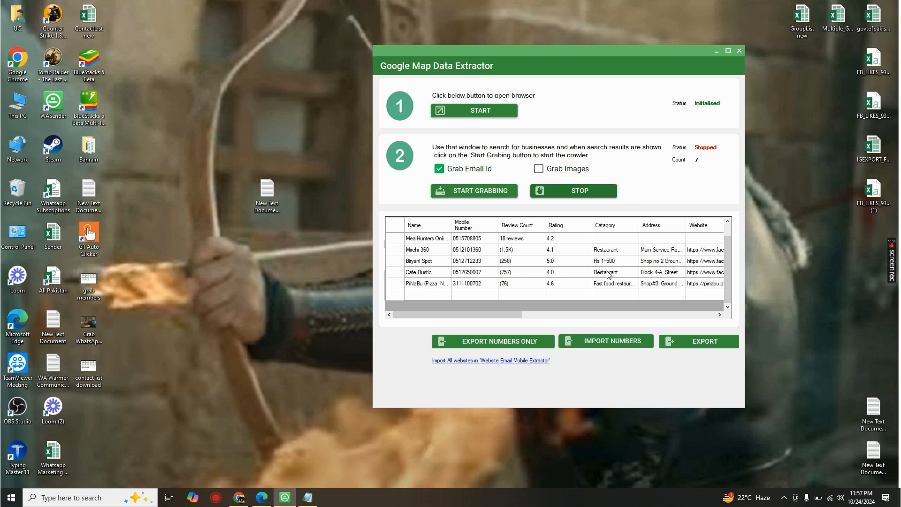
# Step: Export the grabbed data to the Desktop as an Excel file named "food business google map data"
pyautogui.click(702, 344)
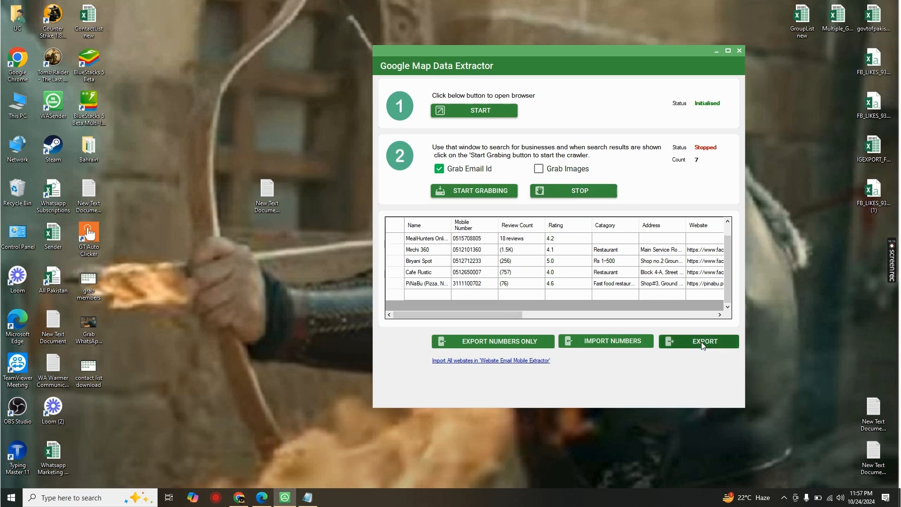
pyautogui.moveTo(572, 57); pyautogui.dragTo(399, 137)
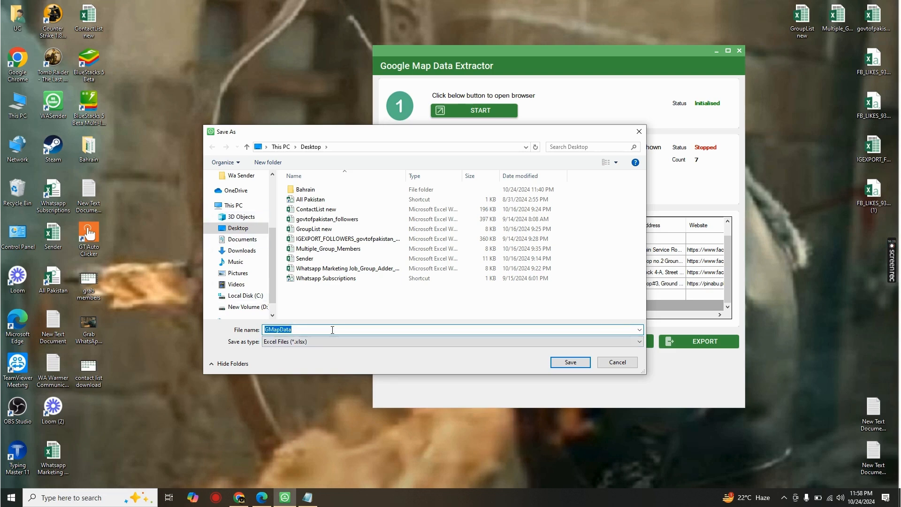
pyautogui.write('food business google map data')
pyautogui.click(572, 364)
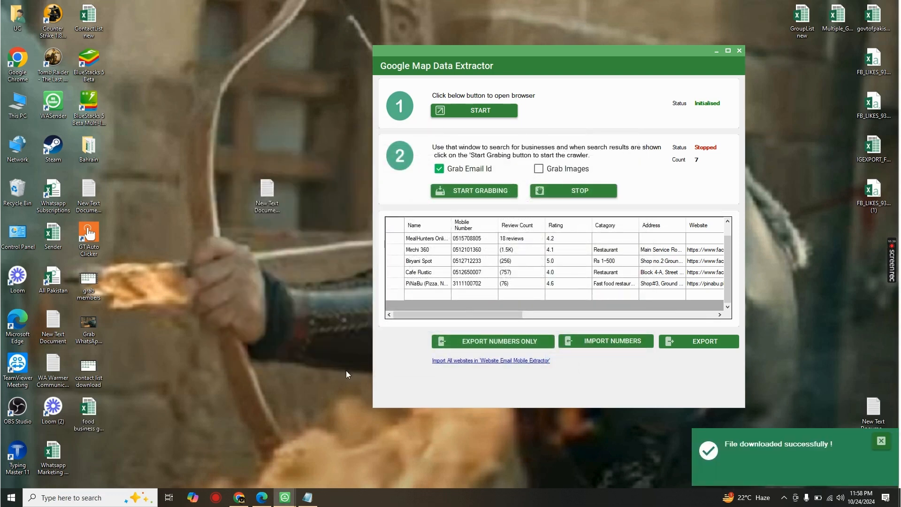
# Step: Minimize the extractor, move the exported file beside the text document on the desktop, and open it in Excel, dismissing the activation notice
pyautogui.click(716, 50)
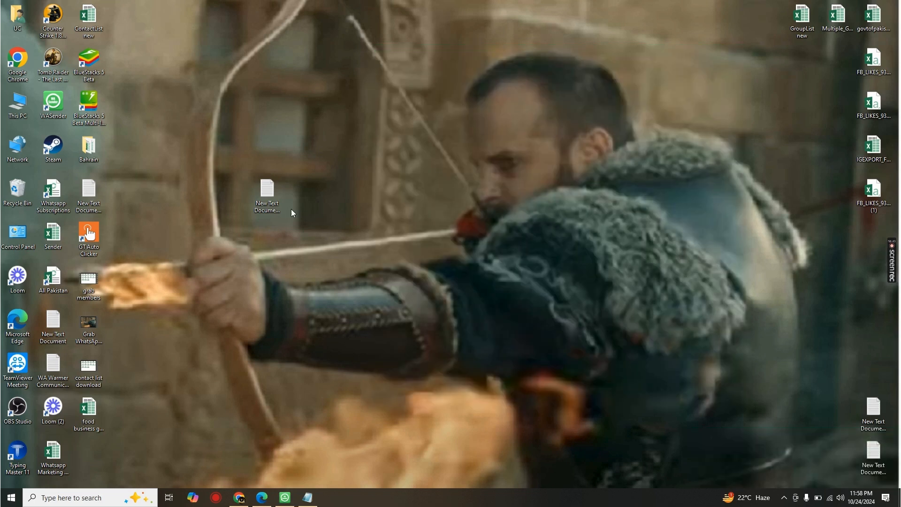
pyautogui.moveTo(89, 416); pyautogui.dragTo(342, 193)
pyautogui.doubleClick(347, 190)
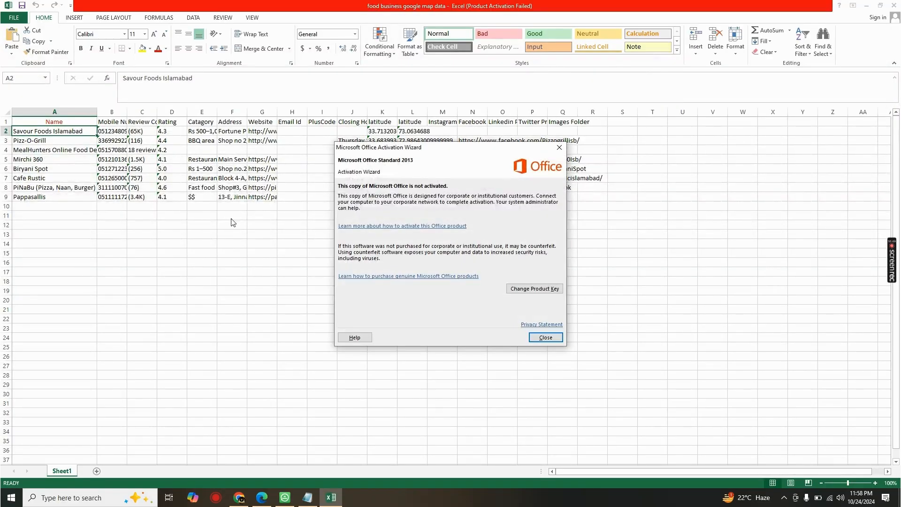
pyautogui.click(540, 338)
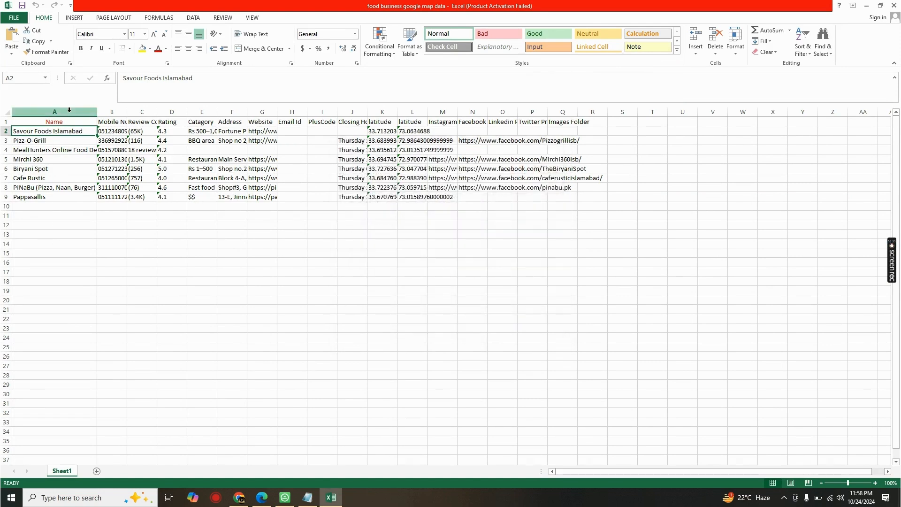
# Step: Fit the widths of the Name and Mobile Number columns to their contents
pyautogui.click(68, 112)
pyautogui.doubleClick(97, 112)
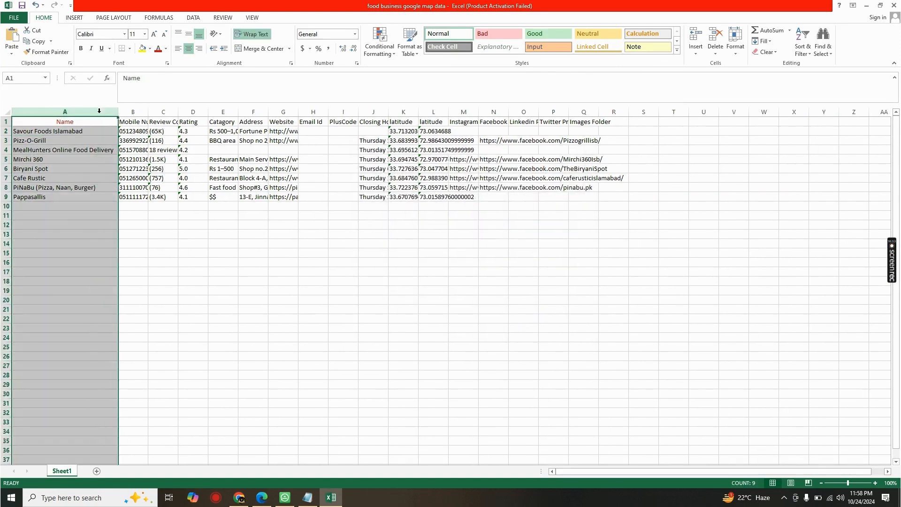
pyautogui.click(143, 111)
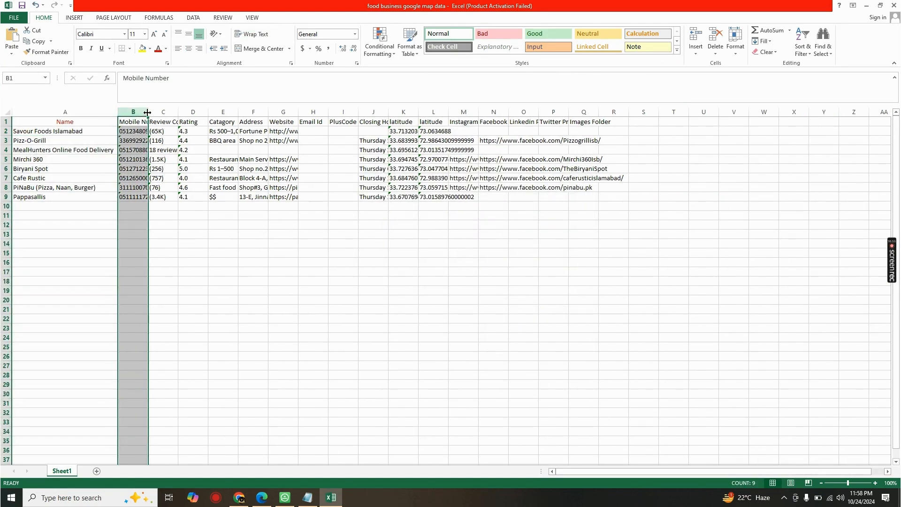
pyautogui.doubleClick(149, 112)
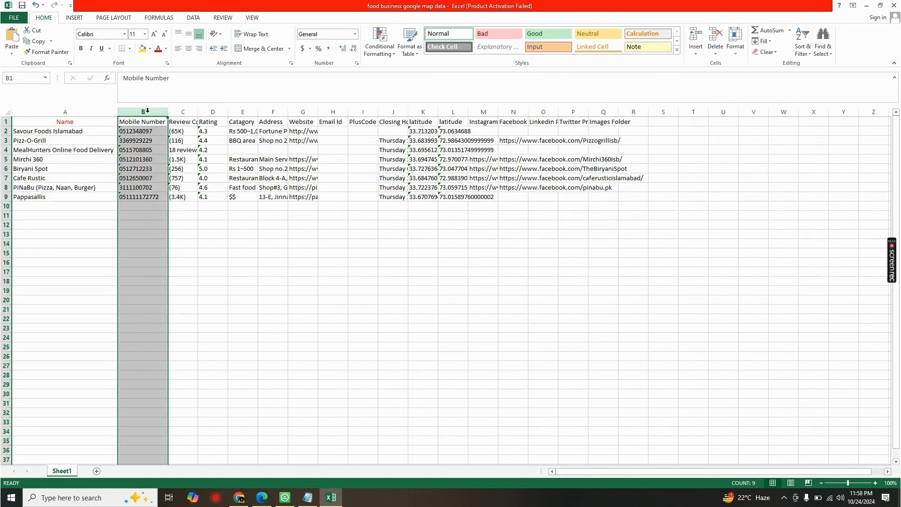
# Step: Go through the Review Count, Rating and Catagory columns and widen the Address column to a moderate width
pyautogui.click(183, 113)
pyautogui.click(209, 121)
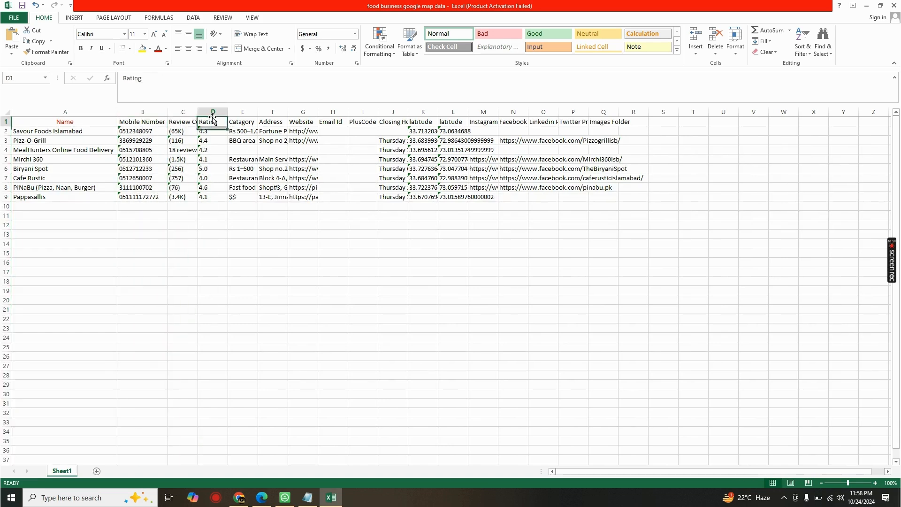
pyautogui.click(238, 112)
pyautogui.click(281, 112)
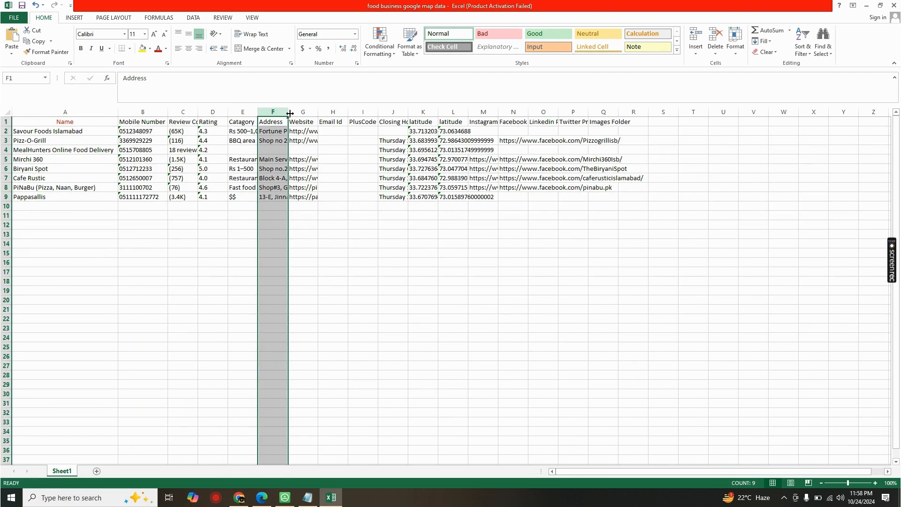
pyautogui.doubleClick(289, 113)
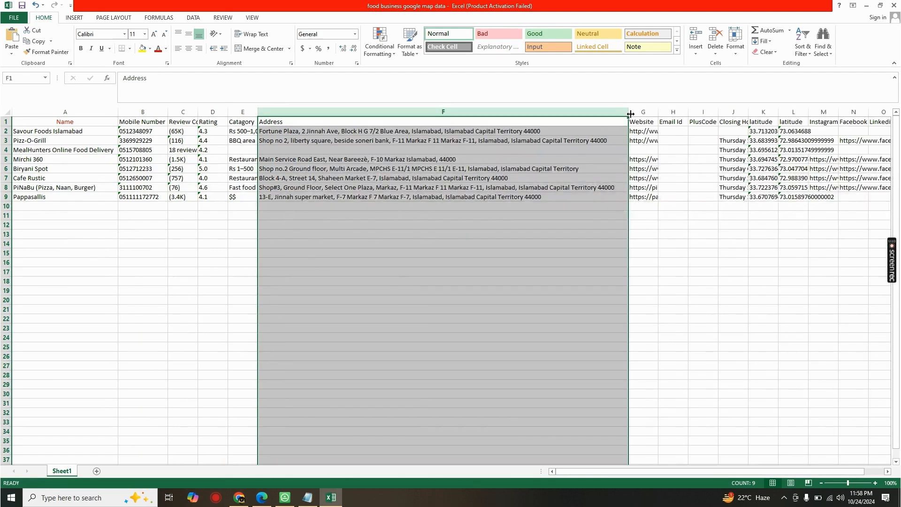
pyautogui.moveTo(628, 113); pyautogui.dragTo(385, 128)
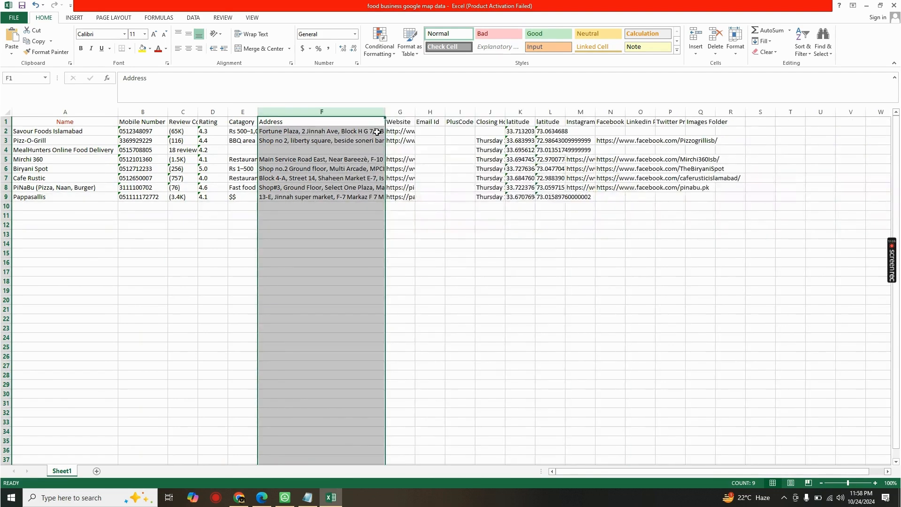
# Step: Fit the Website column to its contents and highlight the cells under Email Id
pyautogui.click(403, 111)
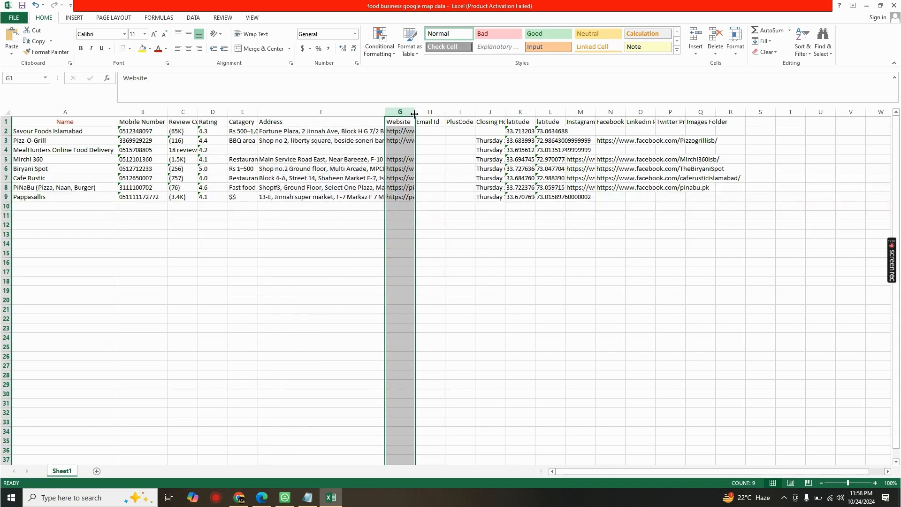
pyautogui.doubleClick(414, 114)
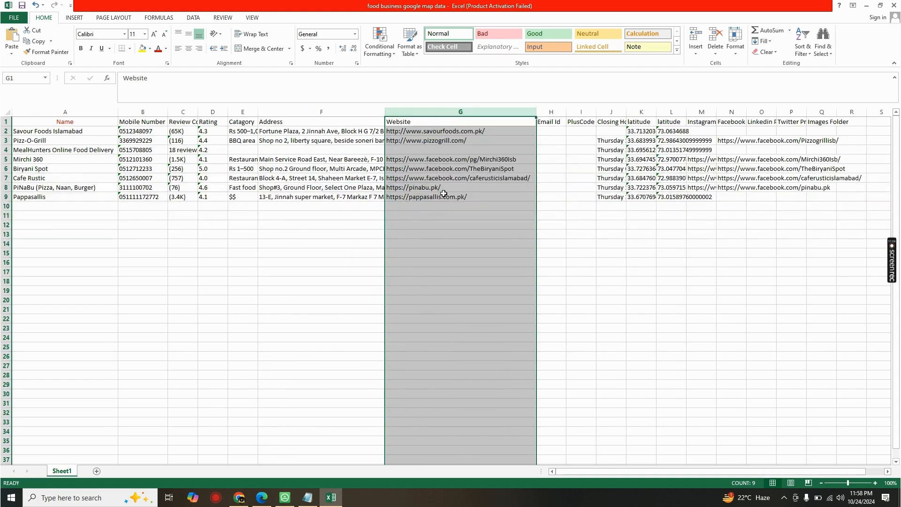
pyautogui.moveTo(550, 131); pyautogui.dragTo(552, 197)
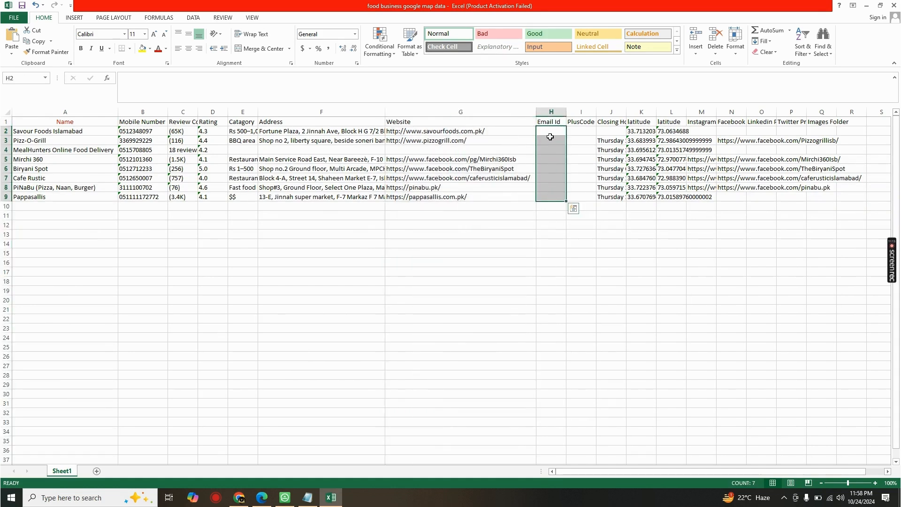
pyautogui.moveTo(550, 131); pyautogui.dragTo(550, 240)
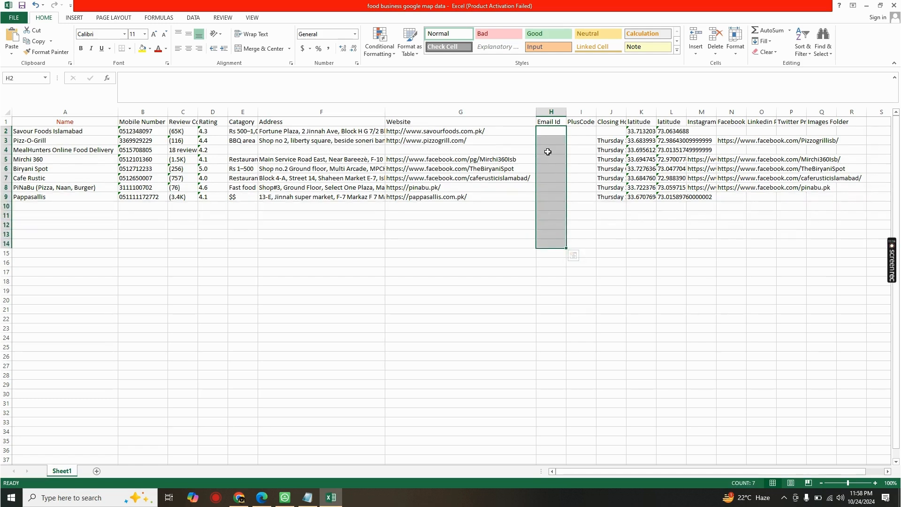
# Step: Go through the Closing Hours and latitude headers, widening column L slightly and fitting the Instagram Profile column to its contents
pyautogui.click(616, 122)
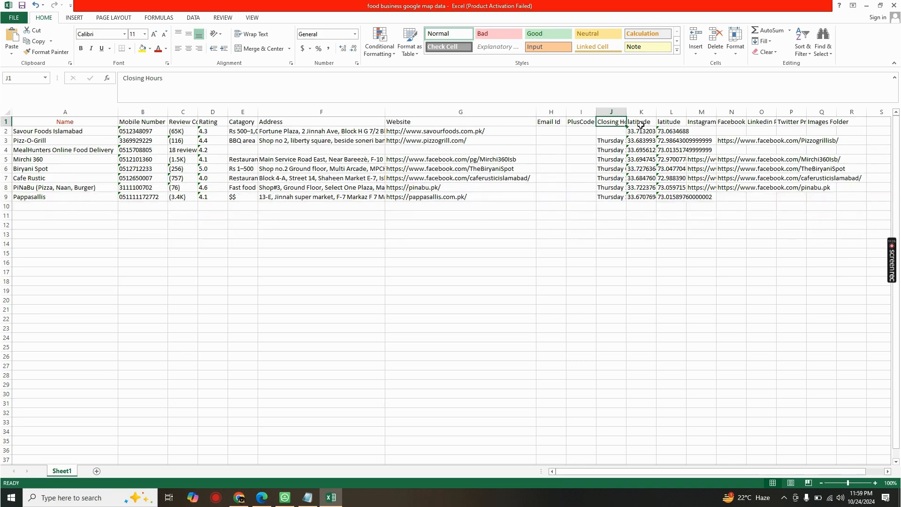
pyautogui.click(647, 122)
pyautogui.click(673, 122)
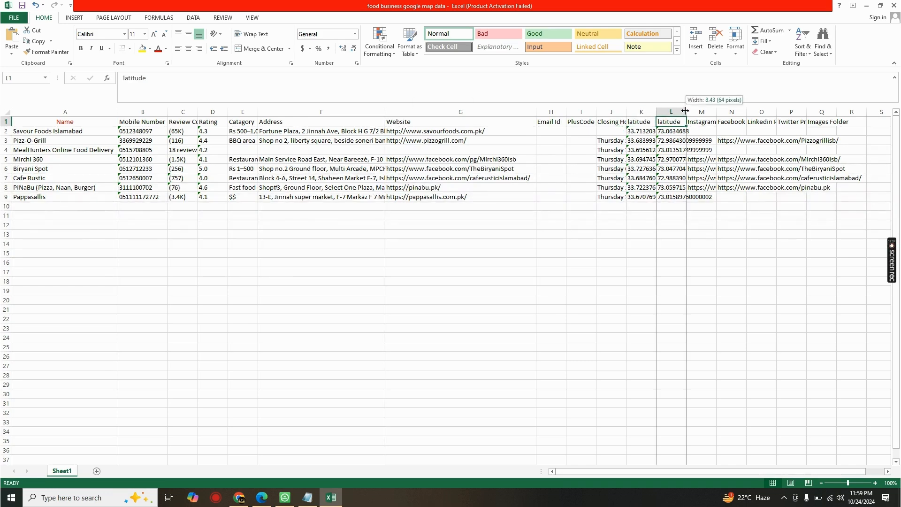
pyautogui.moveTo(621, 118); pyautogui.dragTo(702, 113)
pyautogui.click(722, 112)
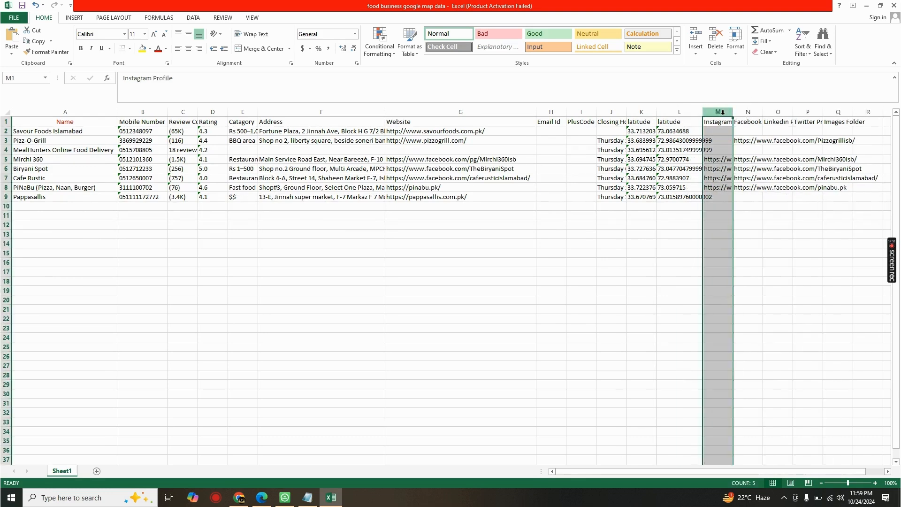
pyautogui.doubleClick(735, 110)
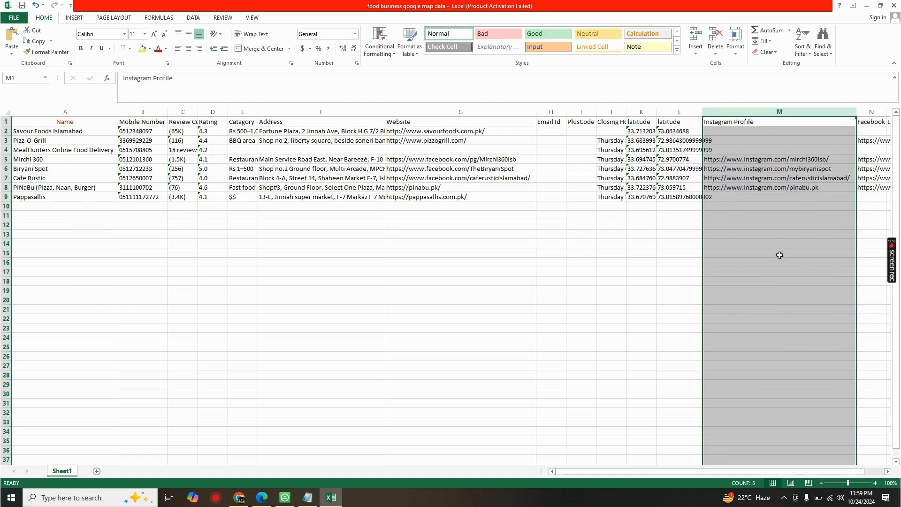
# Step: Adjust the Instagram, Facebook and Linkedin Profile column widths to show their headings, and highlight the cells under Twitter Profile
pyautogui.moveTo(683, 474); pyautogui.dragTo(735, 471)
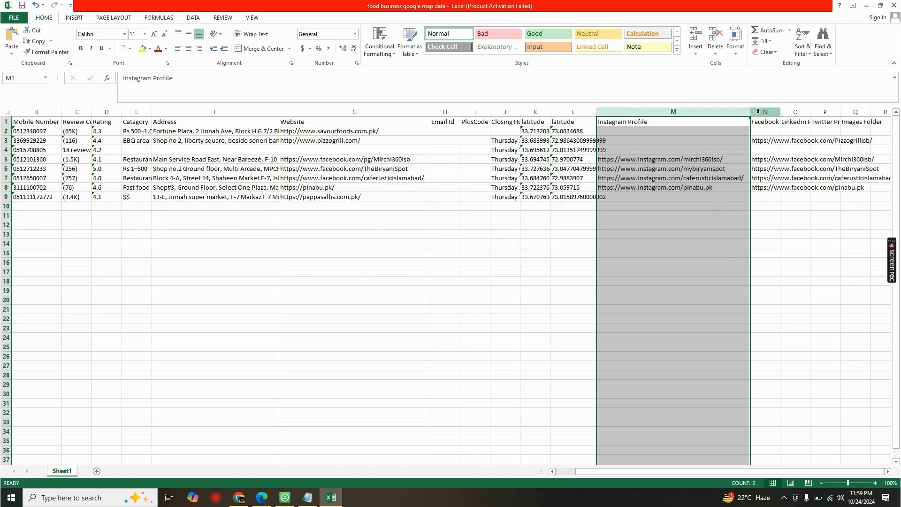
pyautogui.moveTo(749, 112); pyautogui.dragTo(811, 111)
pyautogui.click(706, 111)
pyautogui.click(775, 112)
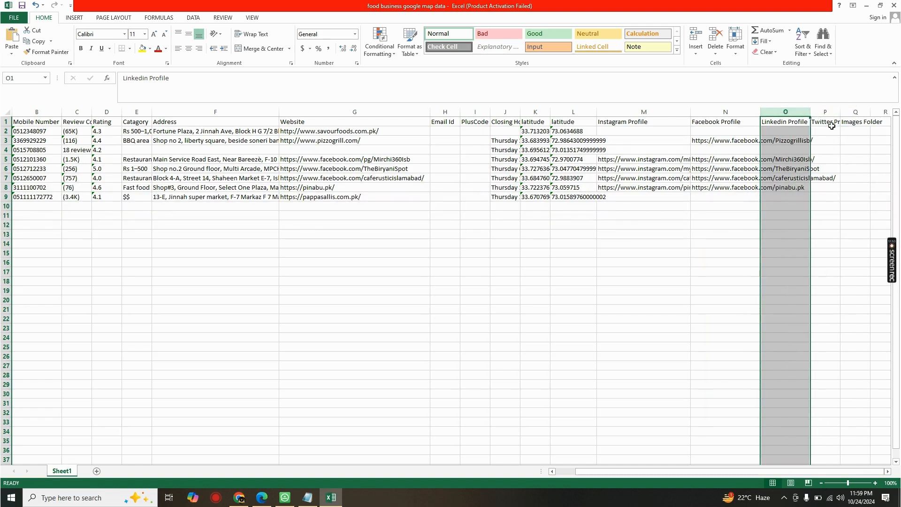
pyautogui.moveTo(828, 130); pyautogui.dragTo(824, 197)
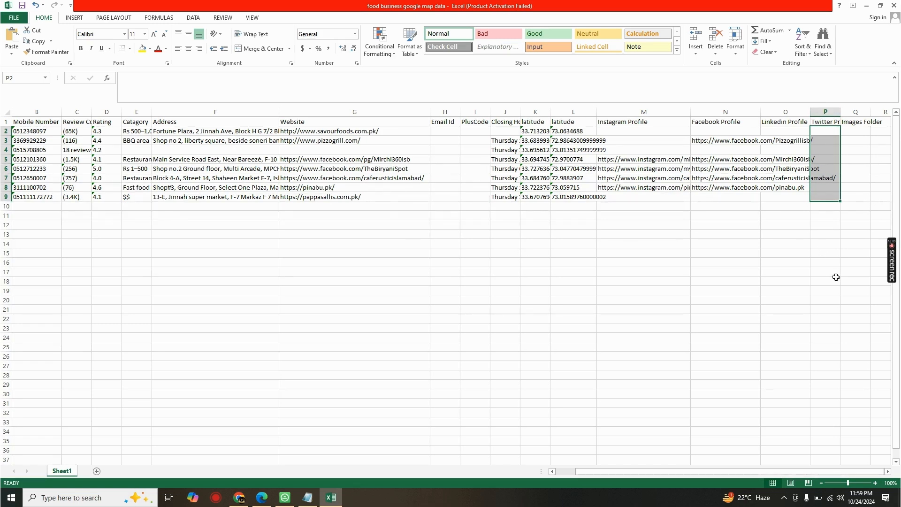
# Step: Highlight the exported table, close the workbook with its changes saved, and close Google Map Data Extractor
pyautogui.moveTo(854, 289); pyautogui.dragTo(7, 120)
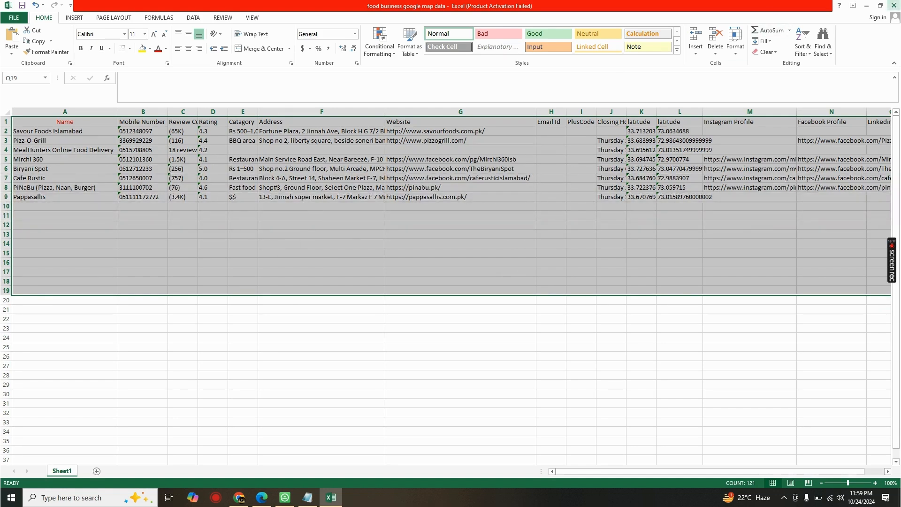
pyautogui.click(893, 5)
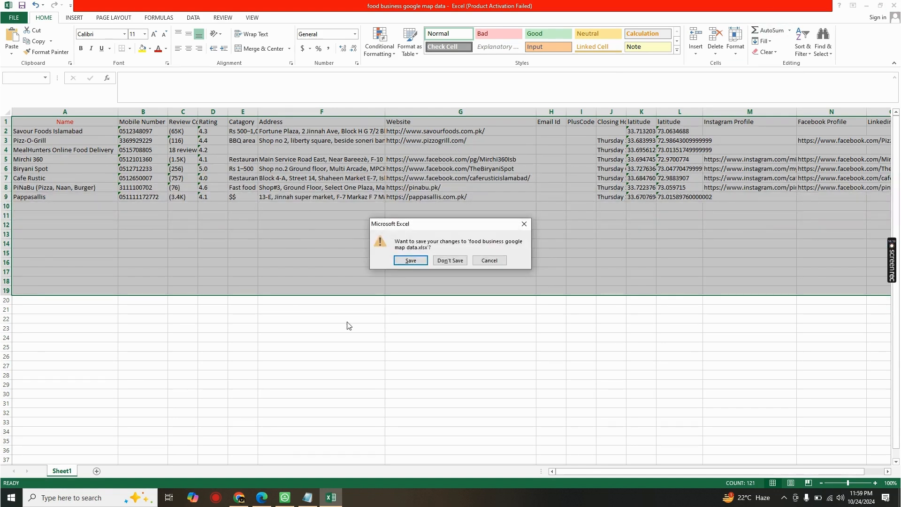
pyautogui.click(411, 259)
pyautogui.click(285, 490)
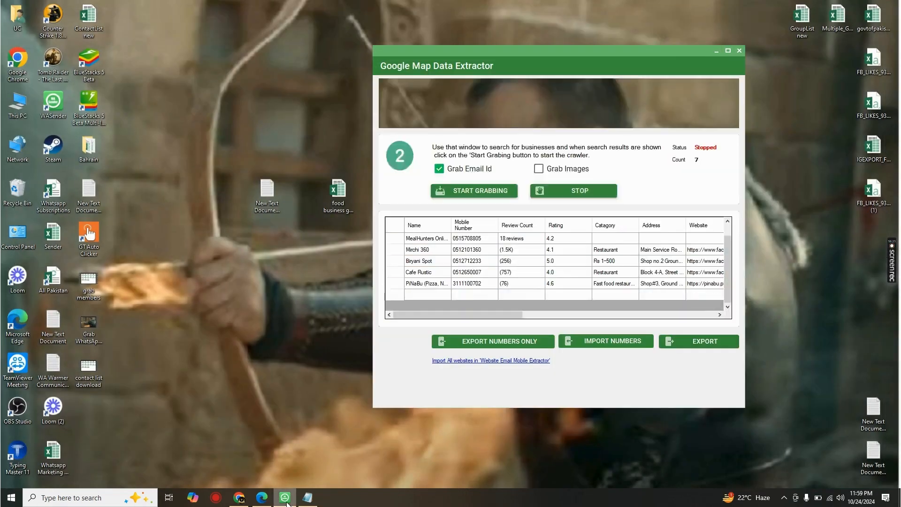
pyautogui.click(740, 50)
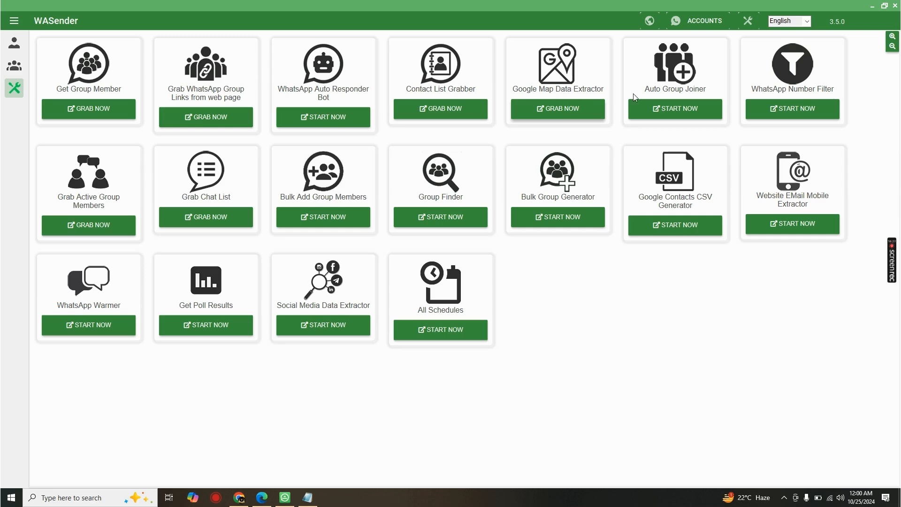
# Step: Highlight the names of the Auto Group Joiner and Grab WhatsApp Group Links from web page tools in WASender
pyautogui.moveTo(646, 90); pyautogui.dragTo(710, 90)
pyautogui.click(719, 90)
pyautogui.moveTo(242, 103); pyautogui.dragTo(170, 91)
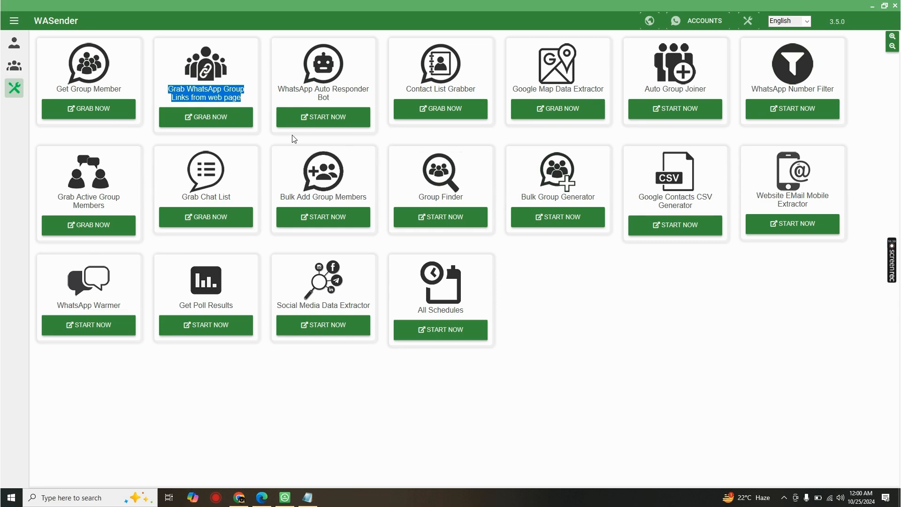
pyautogui.click(646, 87)
pyautogui.moveTo(647, 87); pyautogui.dragTo(707, 87)
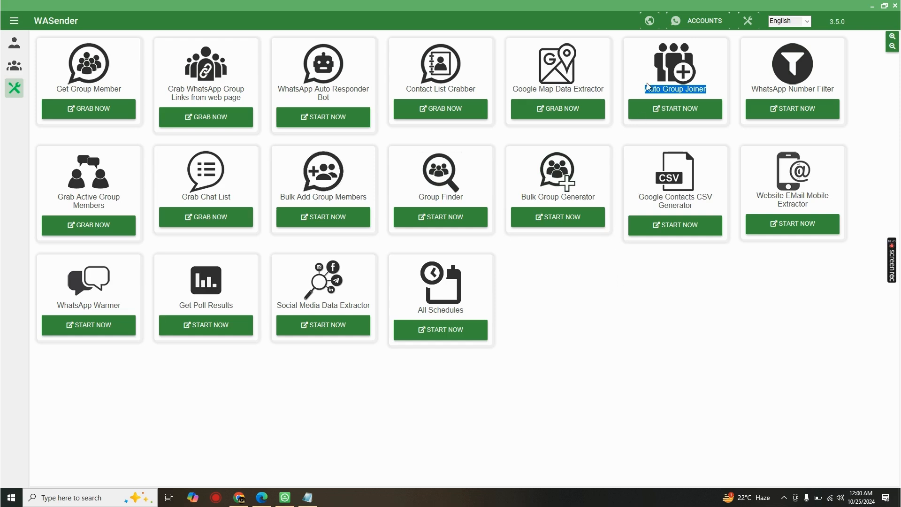
pyautogui.click(695, 88)
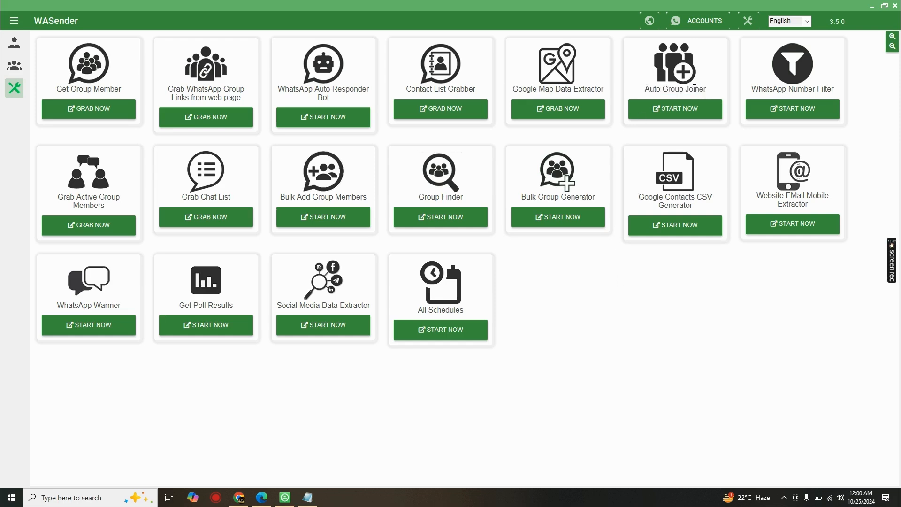
pyautogui.moveTo(708, 88); pyautogui.dragTo(655, 93)
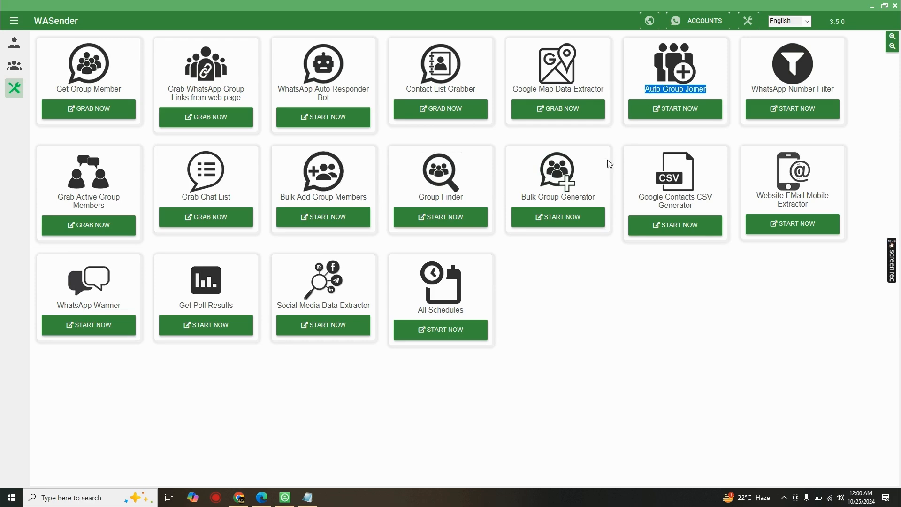